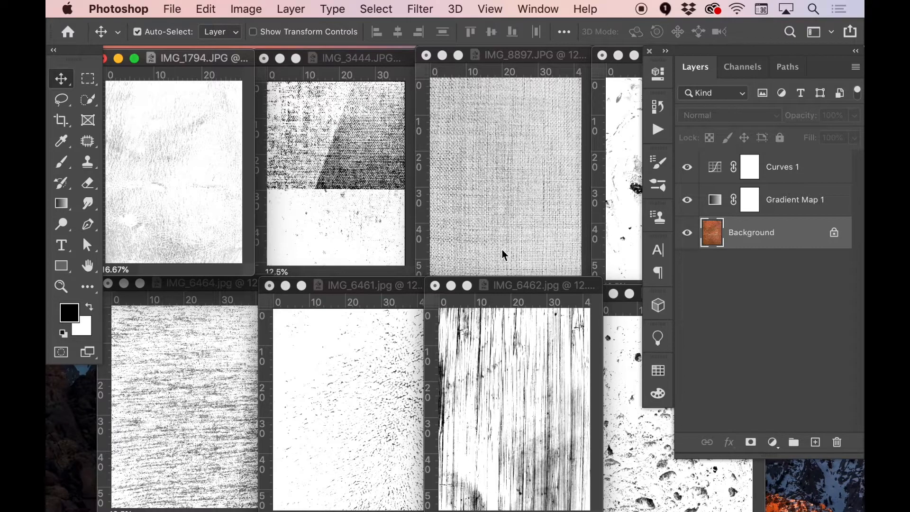
Compare the IMG_8897 fabric texture with and without its Gradient Map 1 and Curves 1 adjustment layers
left_click(545, 289)
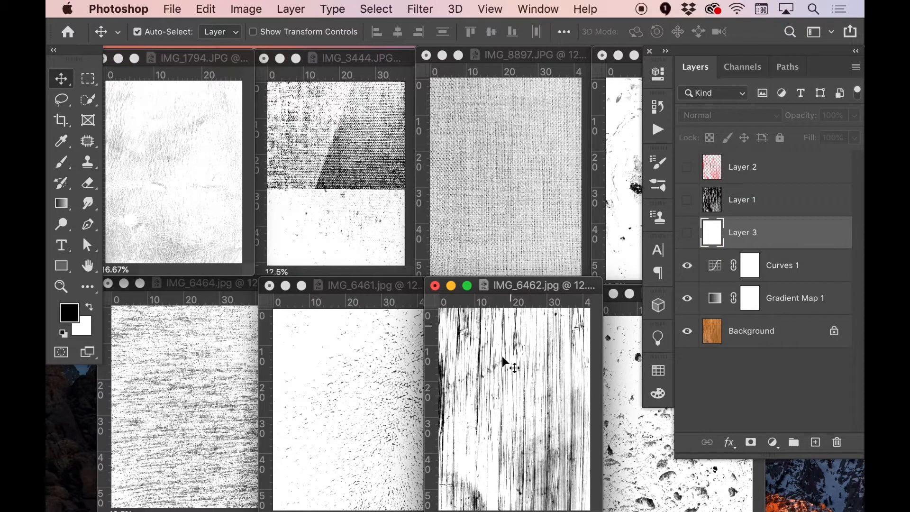
left_click(527, 214)
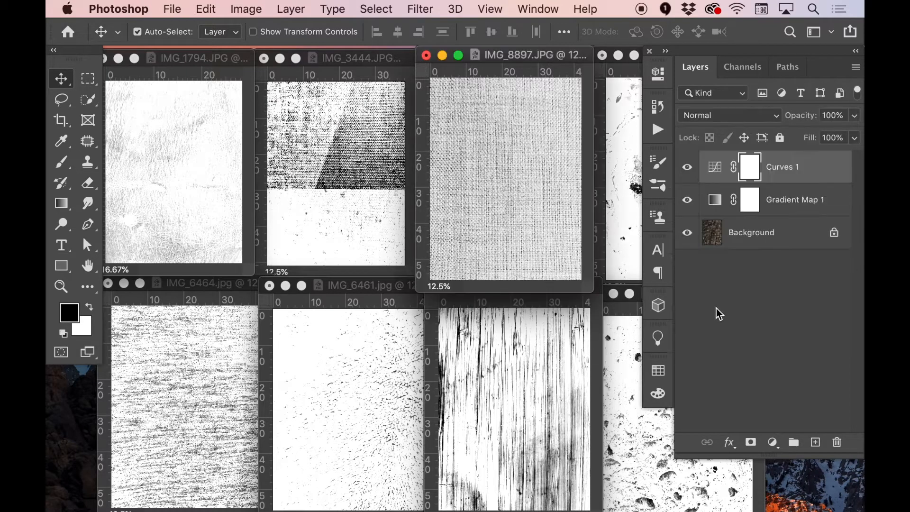
left_click(689, 204)
left_click(687, 167)
left_click(687, 167)
left_click(688, 200)
Compare the IMG_3444 texture with its original colours by hiding and restoring both adjustment layers
left_click(320, 235)
left_click(687, 200)
left_click(689, 161)
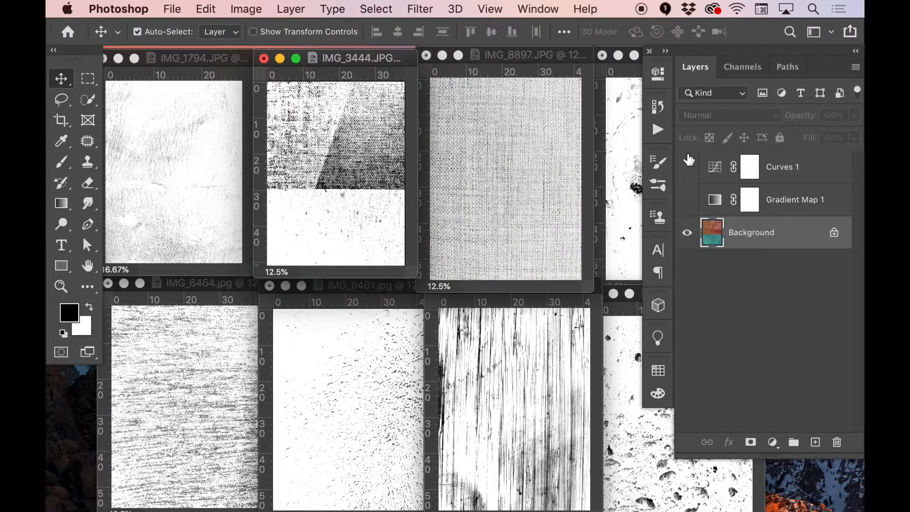
left_click(687, 199)
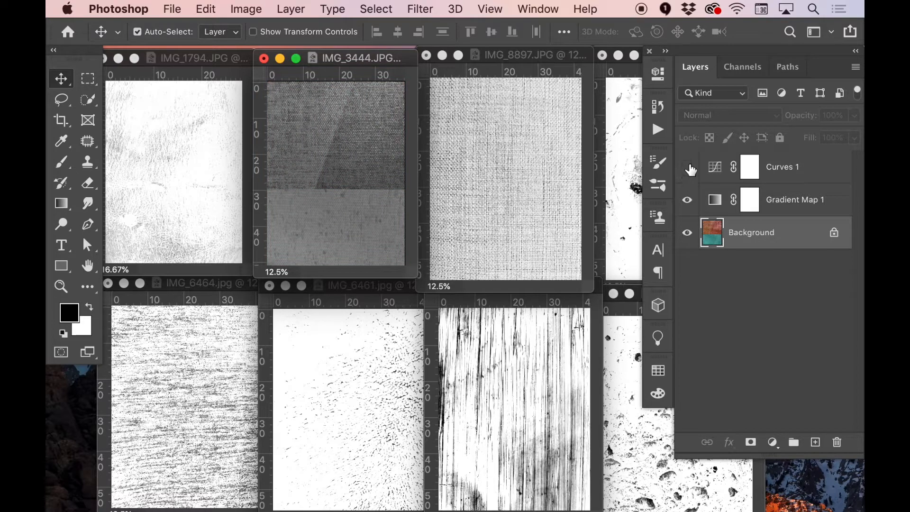
left_click(688, 167)
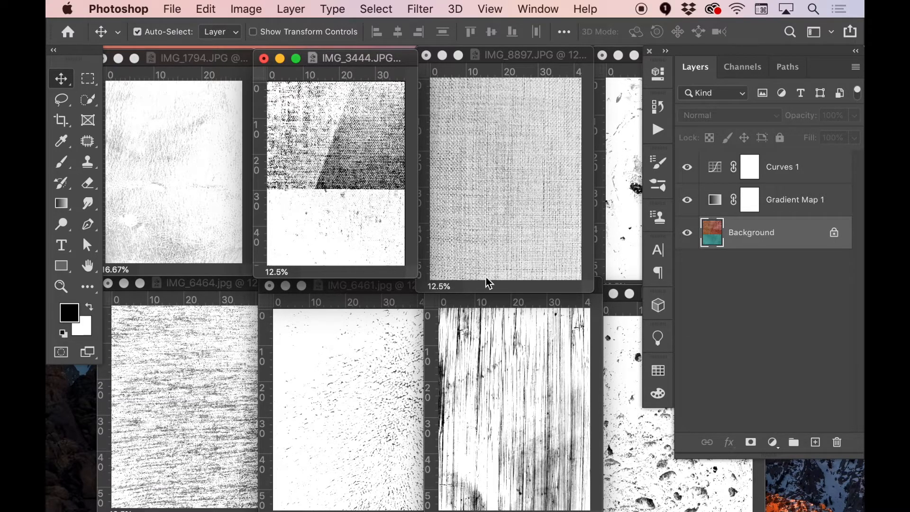
Compare the IMG_6462 wood texture with its original photo by hiding and restoring the Gradient Map 1 and Curves 1 layers
left_click(532, 311)
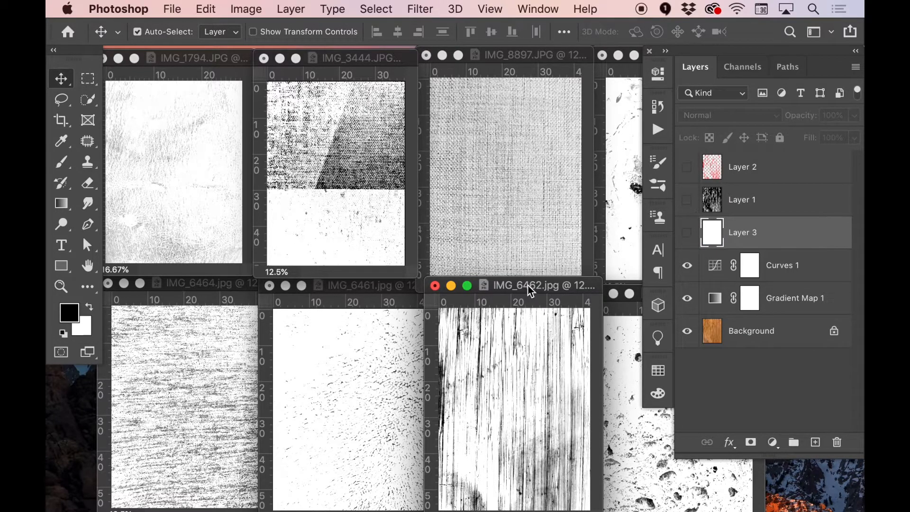
left_click_drag(531, 290, 531, 275)
left_click_drag(688, 298, 688, 265)
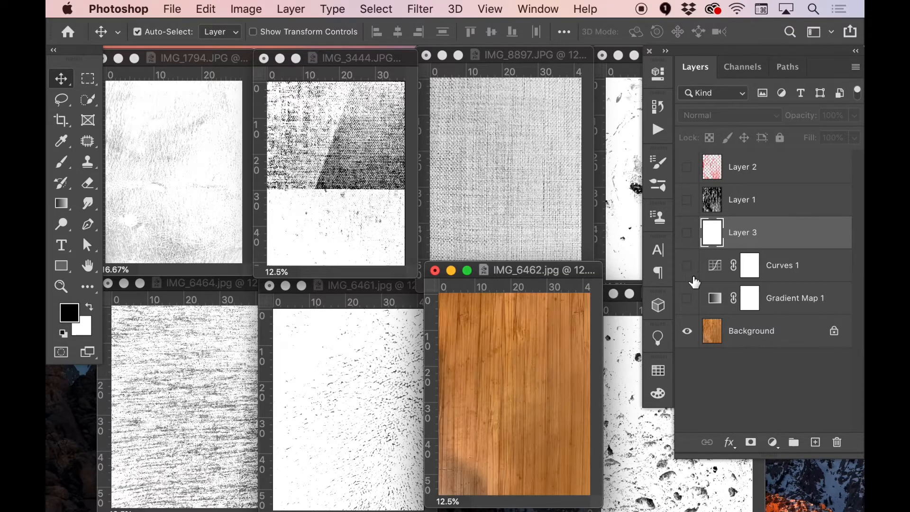
left_click(687, 297)
left_click(687, 265)
Save the wood texture on the computer as IMG_6462.psd in the textures folder, in Photoshop format with layers
key("super")
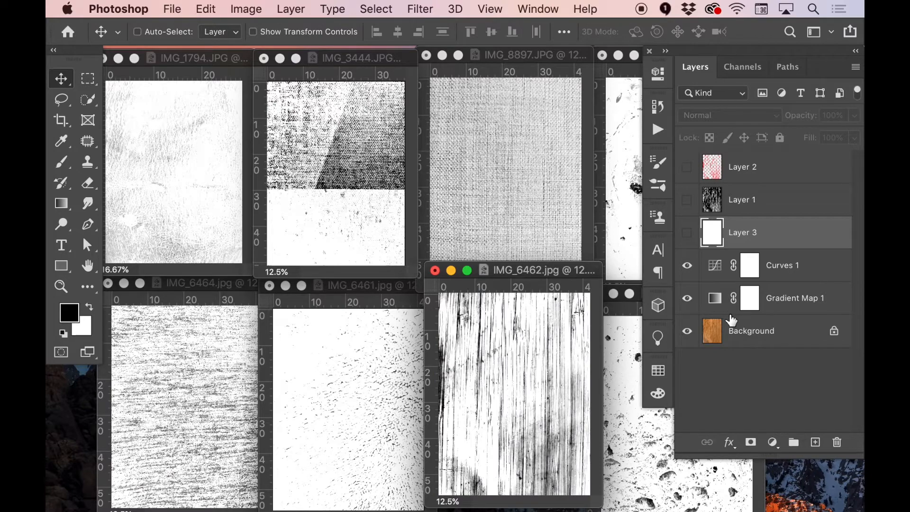
key("super+s")
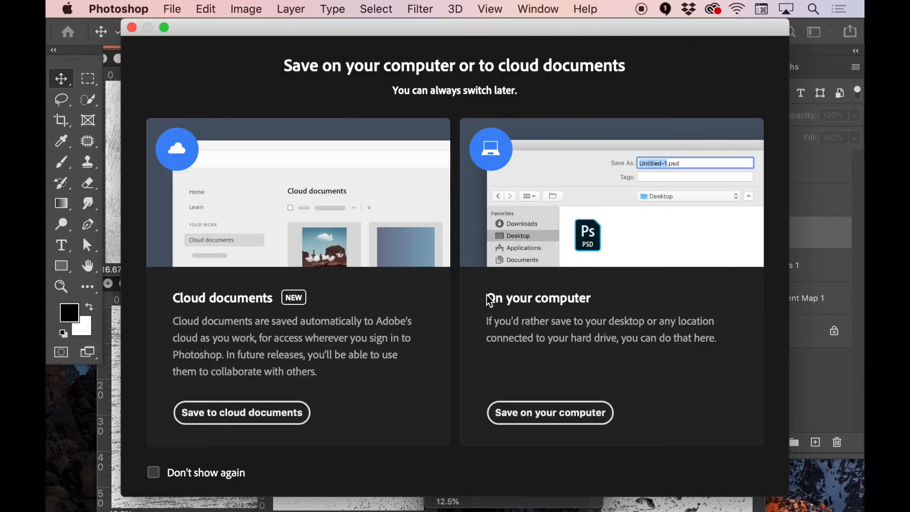
left_click(548, 417)
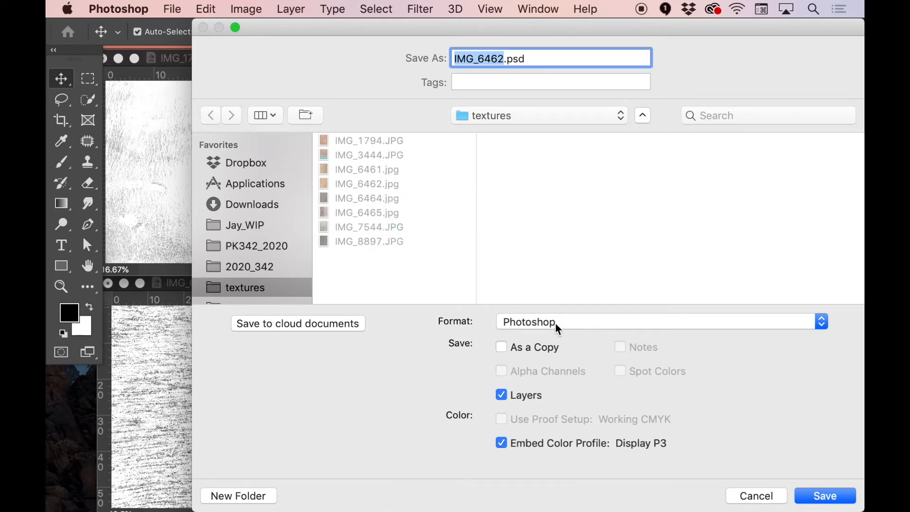
left_click(834, 497)
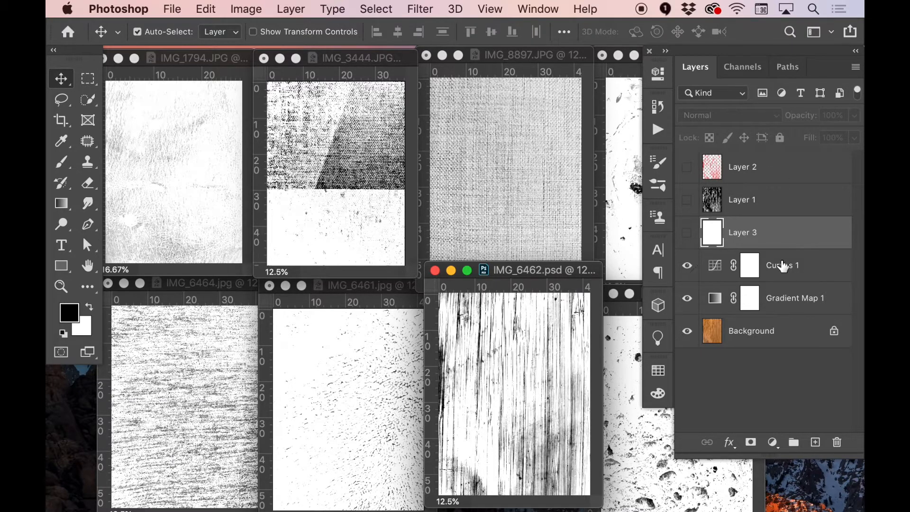
Adjust the upper point of the wood texture's Curves 1 adjustment to input 124 and output 194
left_click(720, 266)
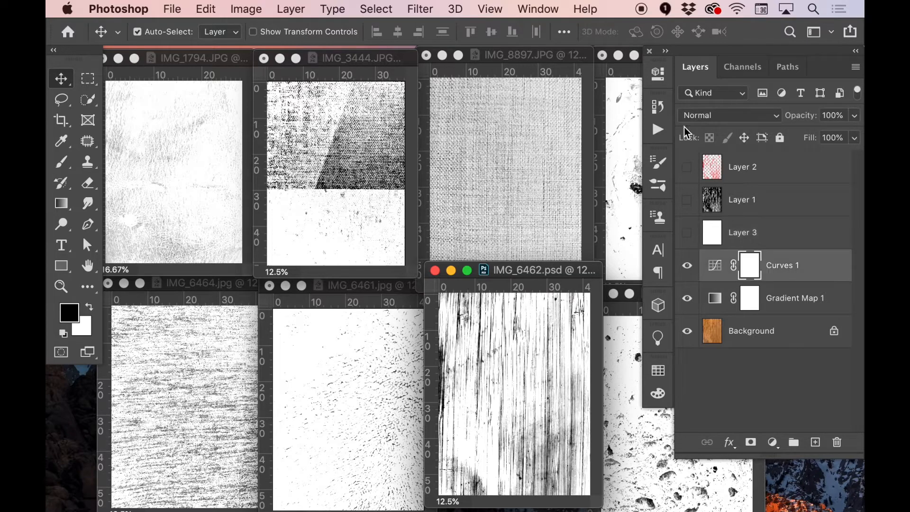
left_click(659, 74)
left_click(448, 324)
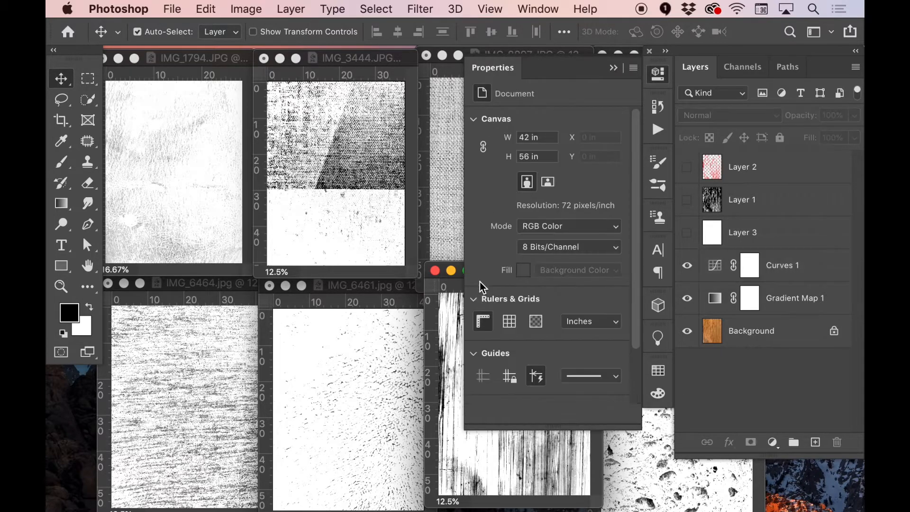
left_click_drag(537, 274, 306, 196)
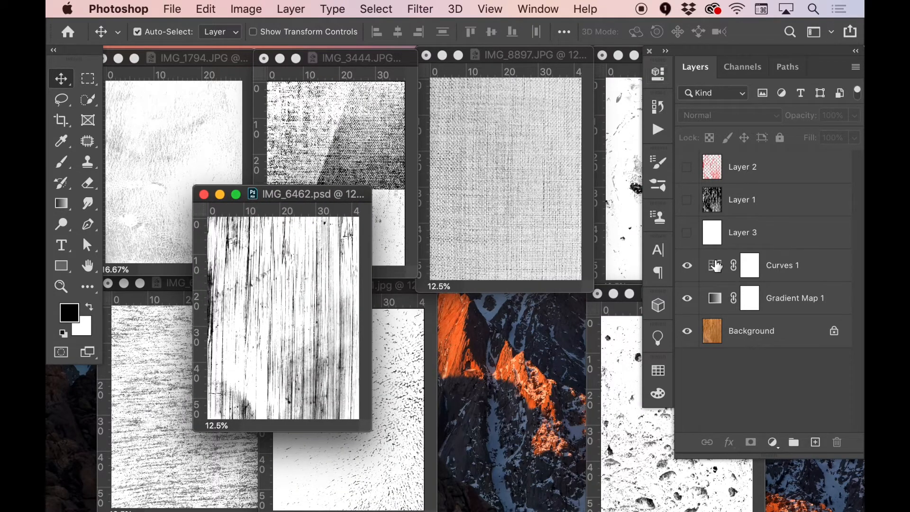
left_click(716, 264)
left_click(660, 77)
left_click_drag(560, 192, 561, 186)
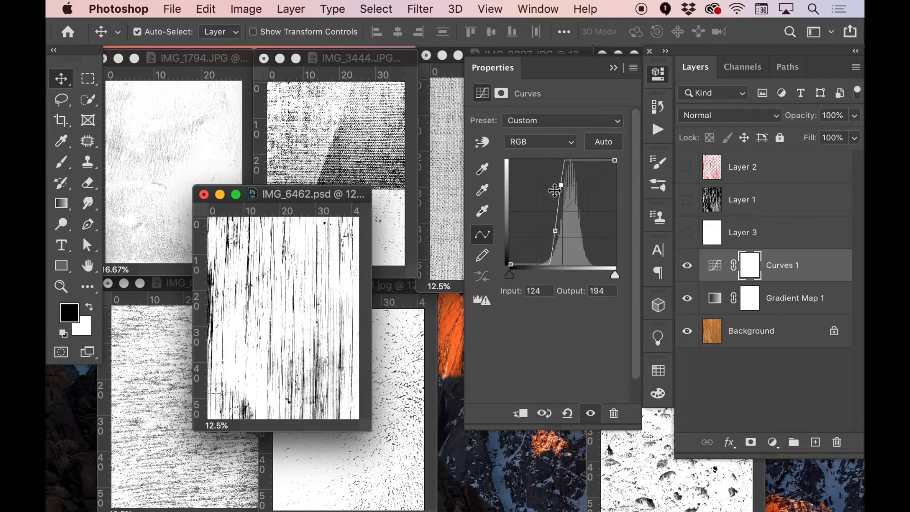
left_click_drag(303, 198, 400, 251)
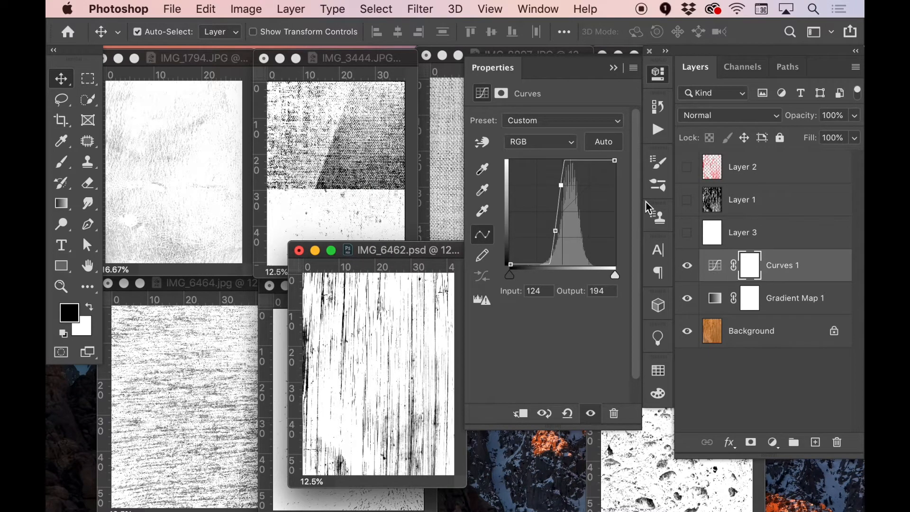
left_click_drag(420, 251, 355, 204)
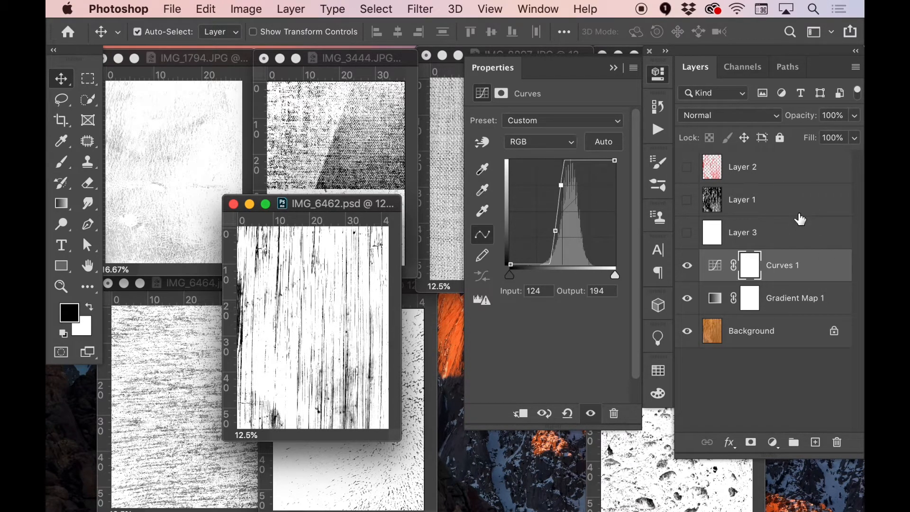
Try flattening IMG_6462.psd with its hidden layers discarded, and undo the flattening
left_click(765, 166)
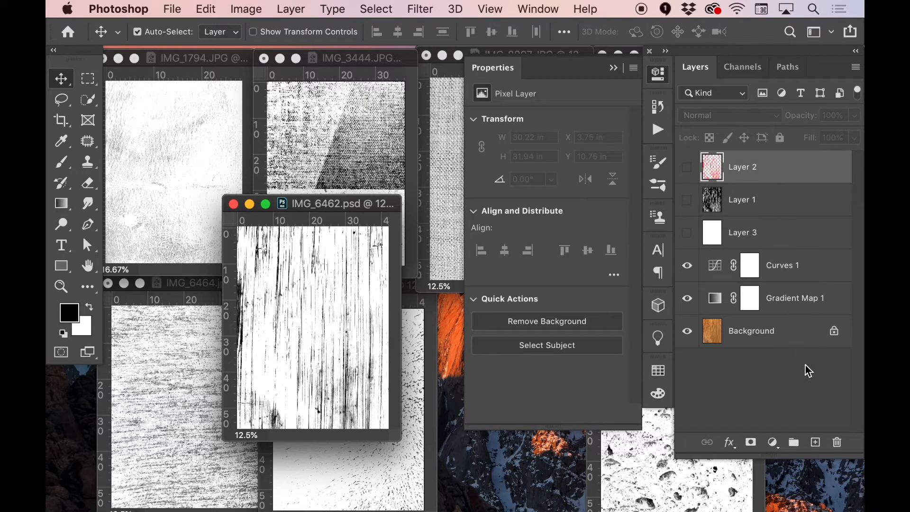
left_click(792, 394)
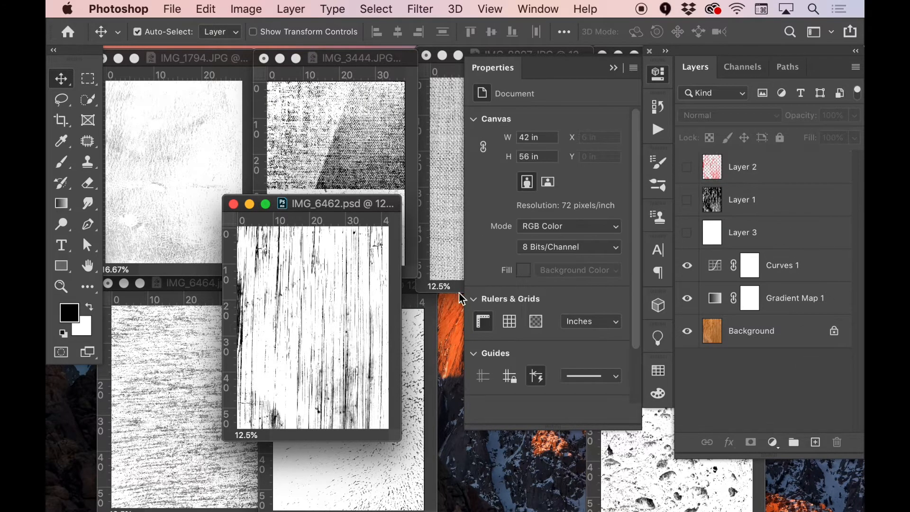
left_click(856, 68)
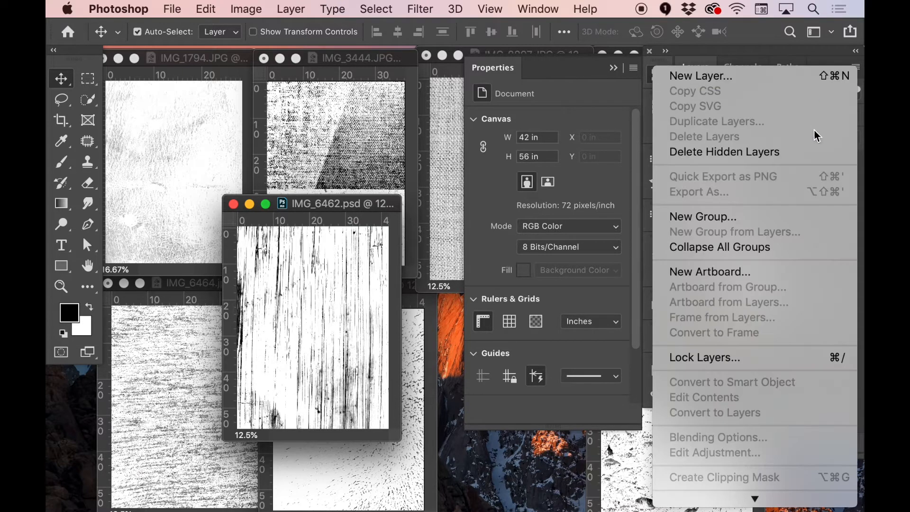
scroll(744, 217, "down", 5)
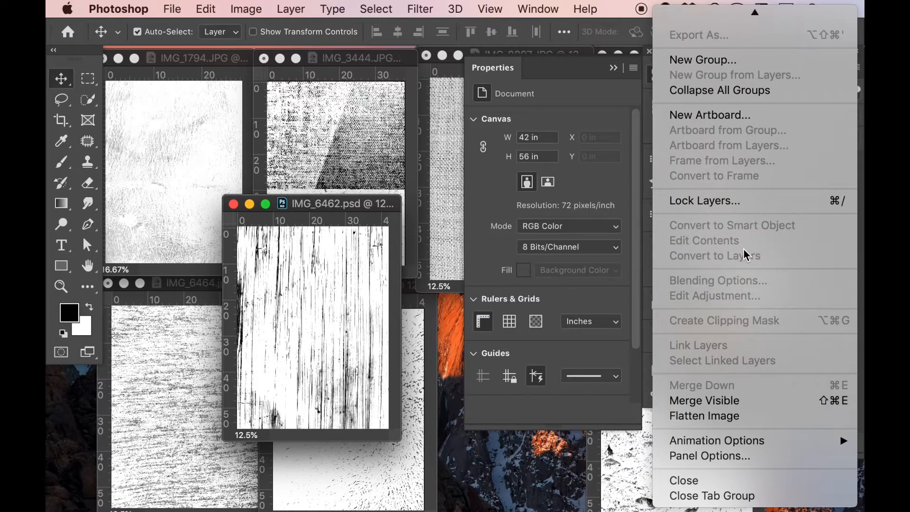
left_click(697, 418)
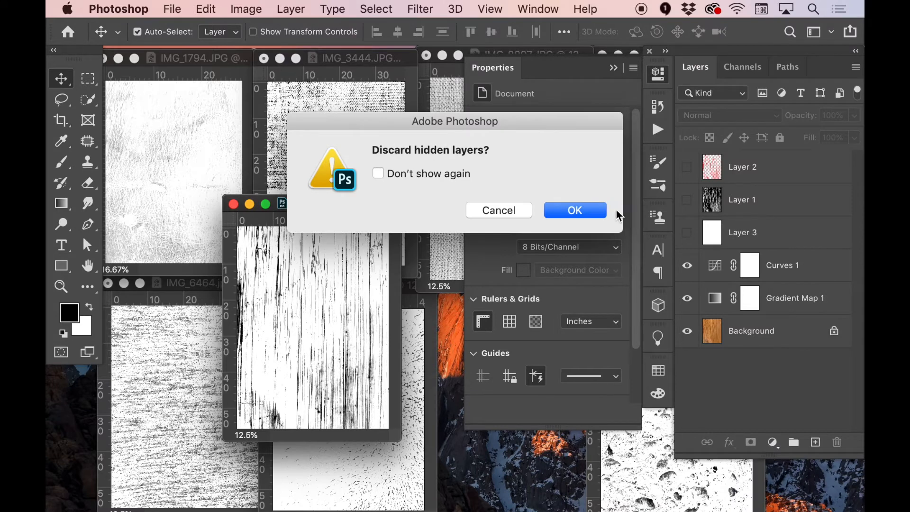
left_click(588, 209)
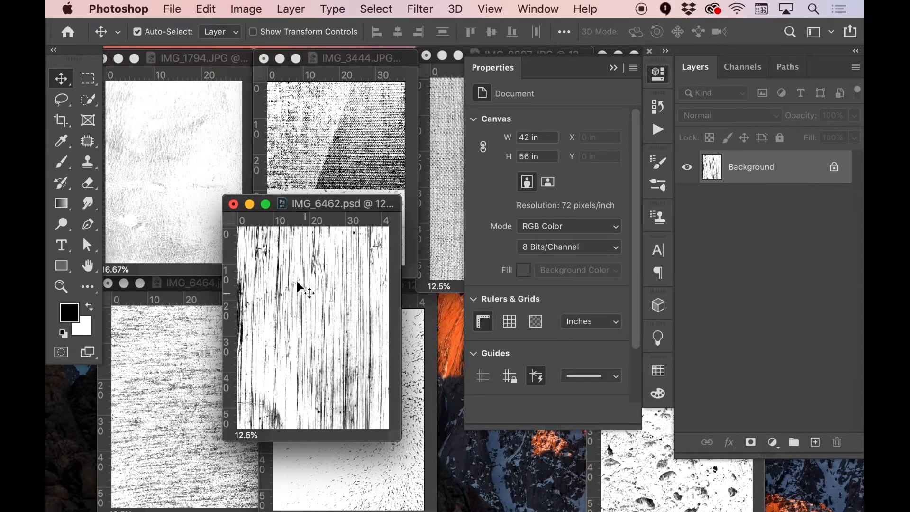
key("super+z")
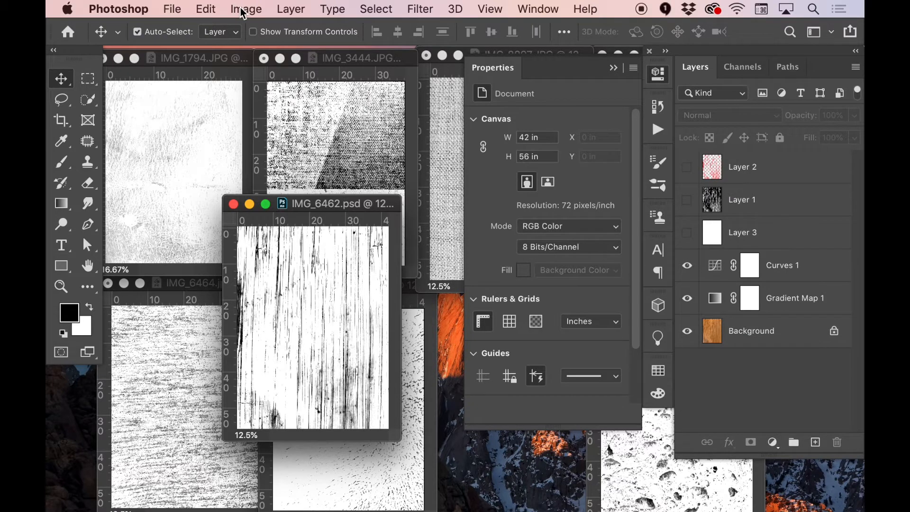
Convert IMG_6462.psd to Grayscale mode without flattening the layers, discarding the color information
left_click(243, 11)
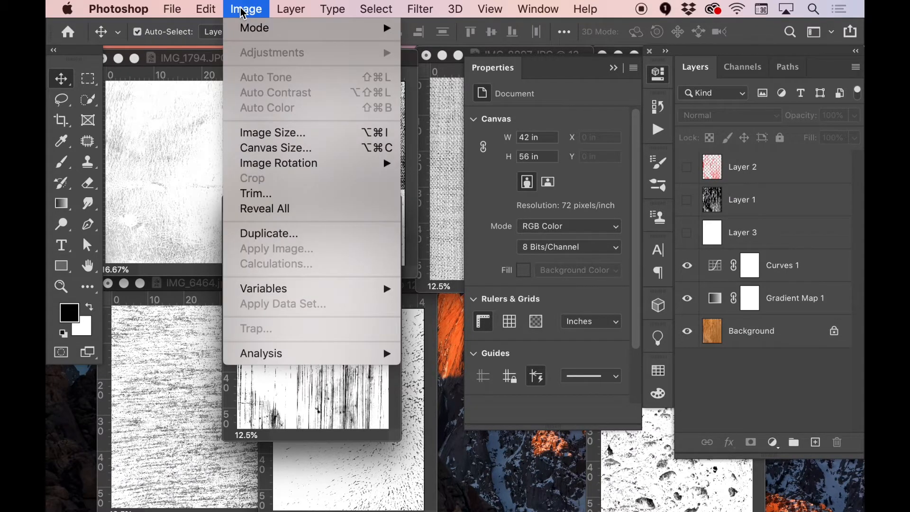
mouse_move(243, 32)
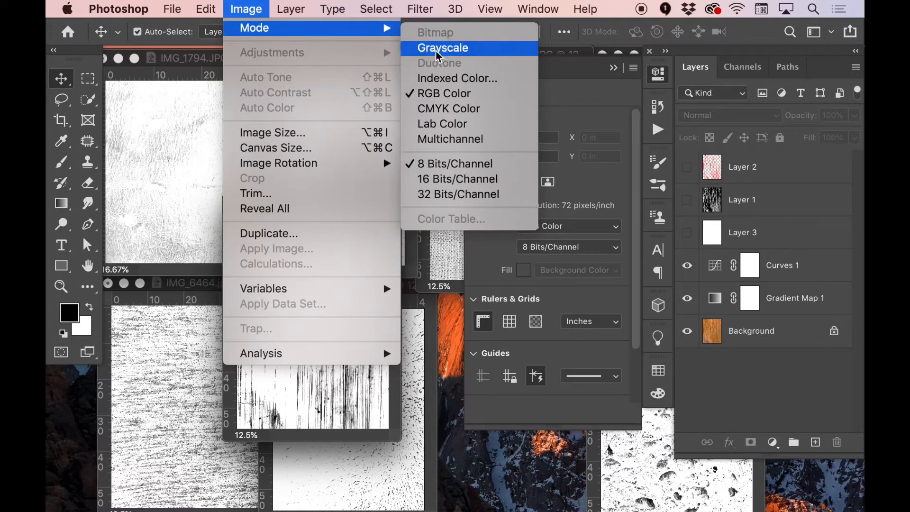
left_click(449, 49)
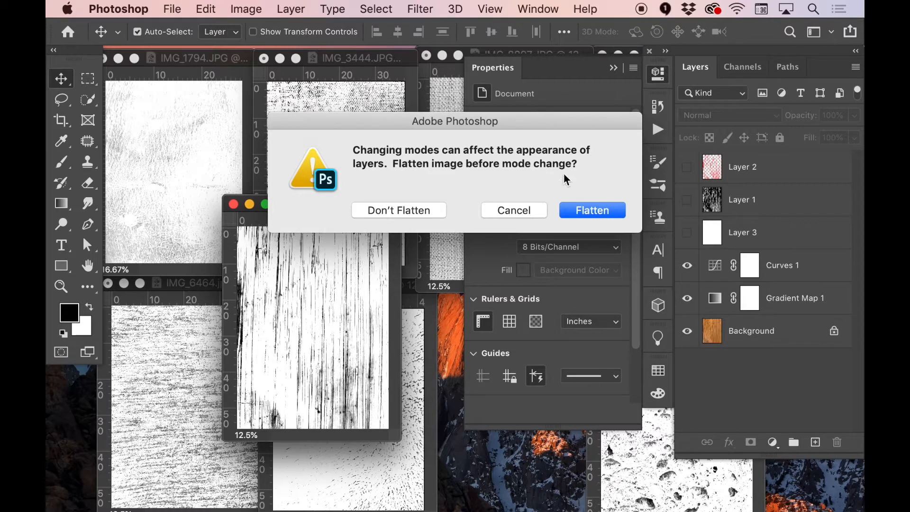
left_click(399, 210)
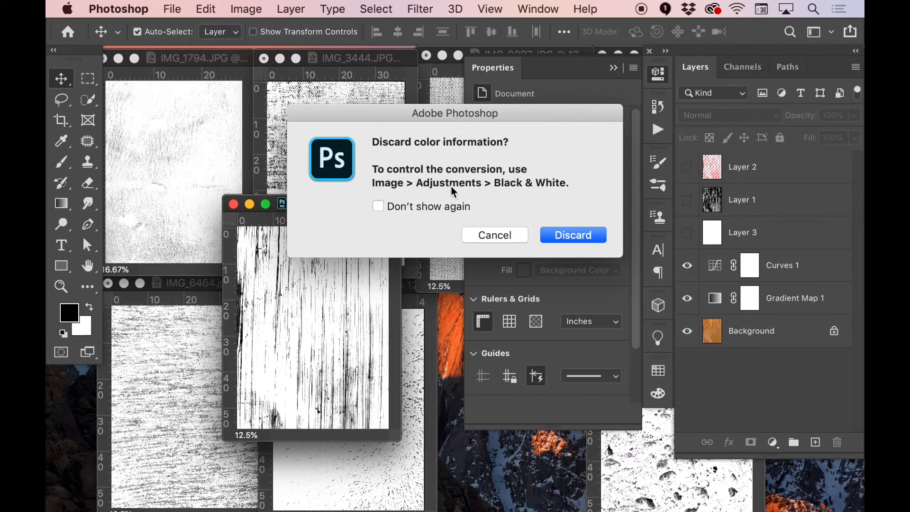
left_click(572, 234)
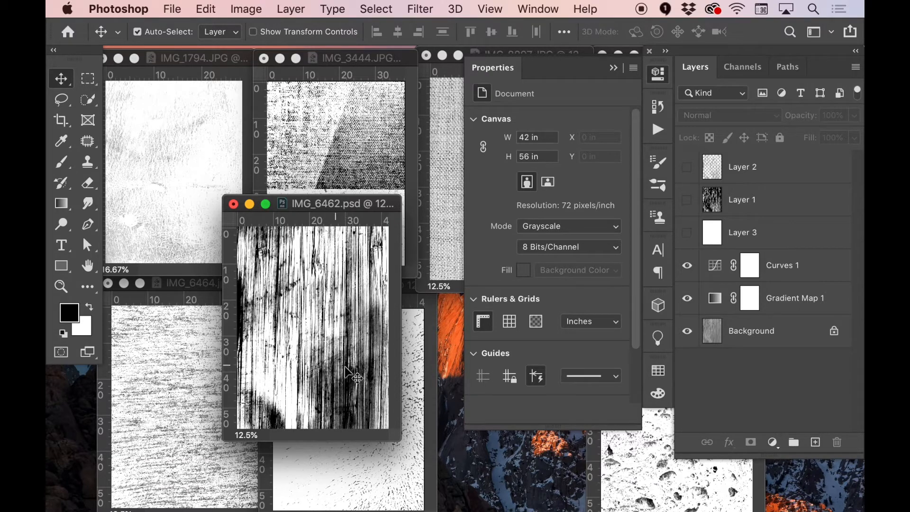
Compare the wood texture in RGB and Grayscale by undoing and redoing the mode change, ending in Grayscale
key("super+z")
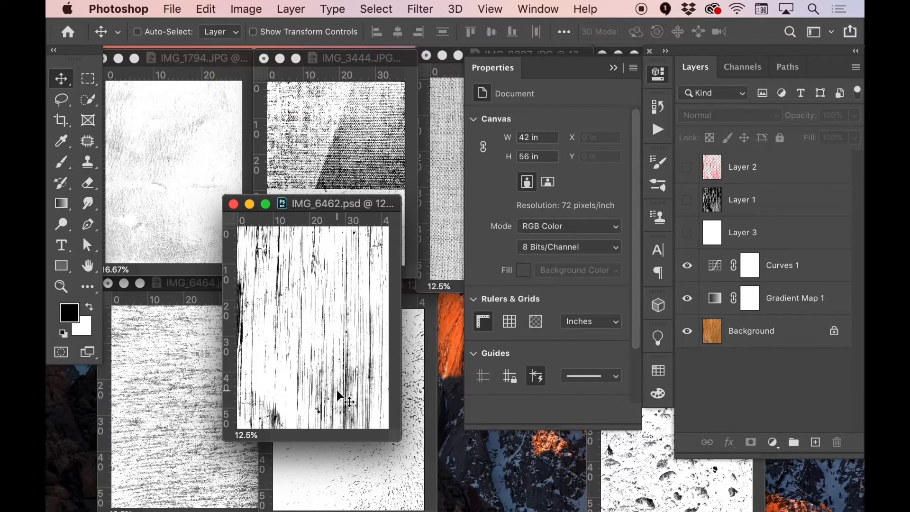
key("super+shift+z")
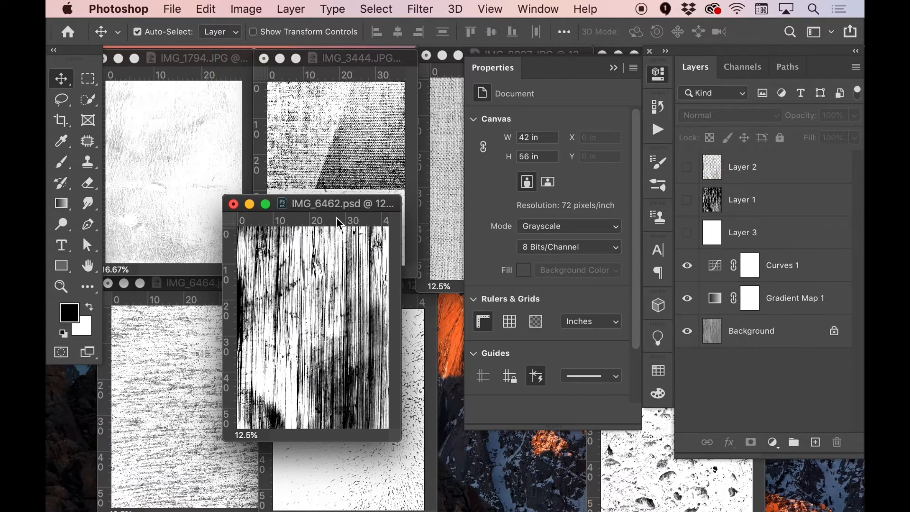
key("super+z")
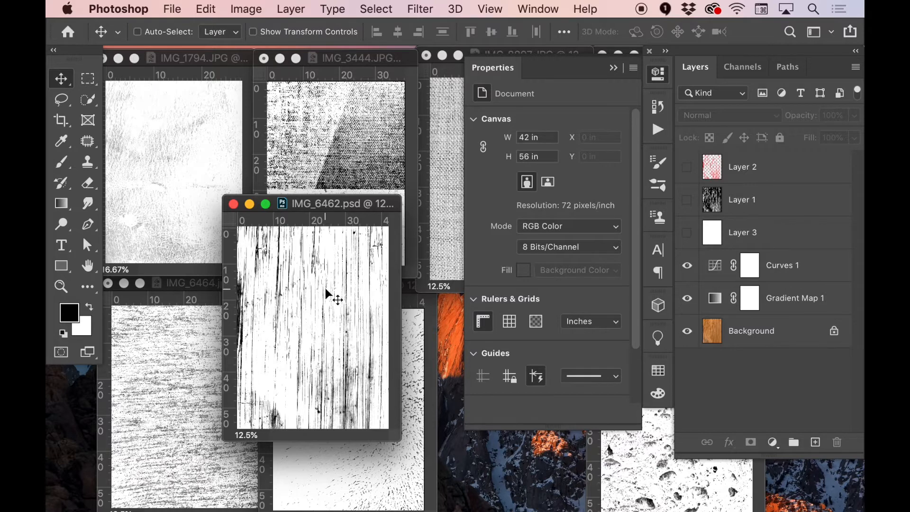
key("super+shift+z")
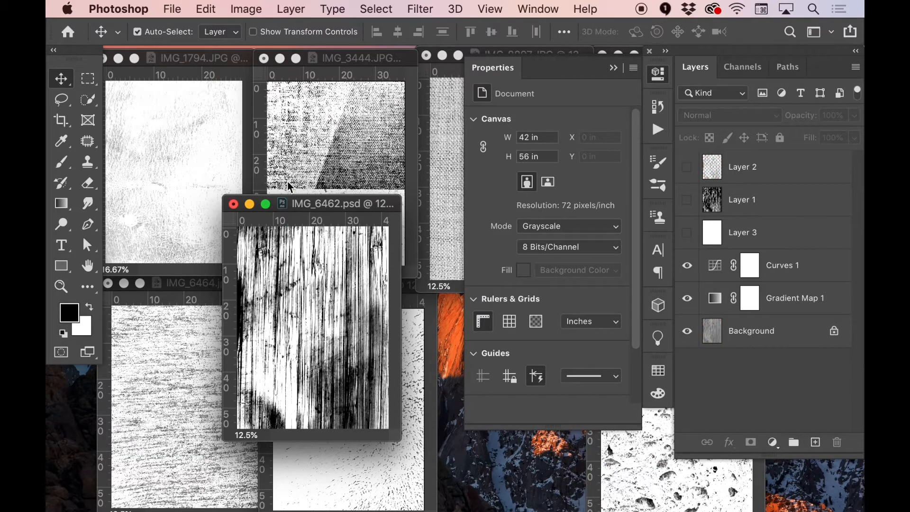
Try converting the layered grayscale image to Bitmap at 72 pixels/inch with Diffusion Dither, and undo back to the layered RGB version
left_click(246, 9)
mouse_move(260, 27)
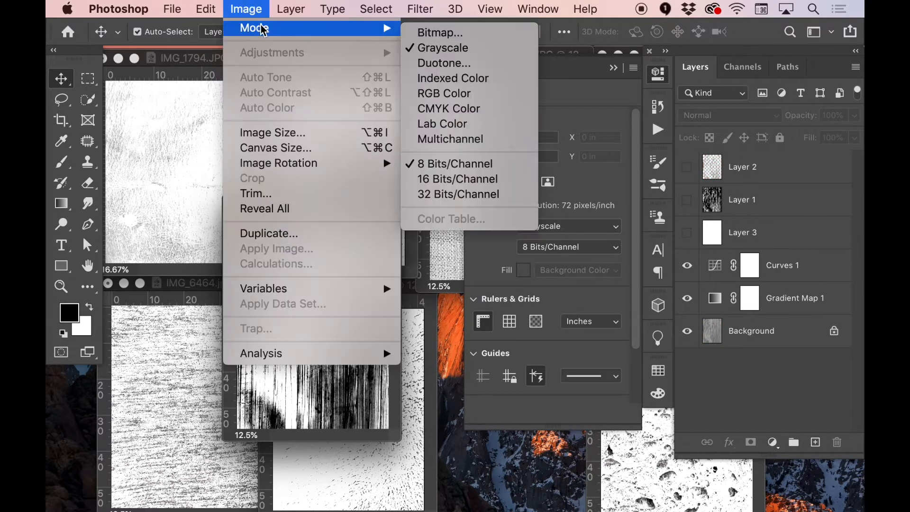
left_click(437, 33)
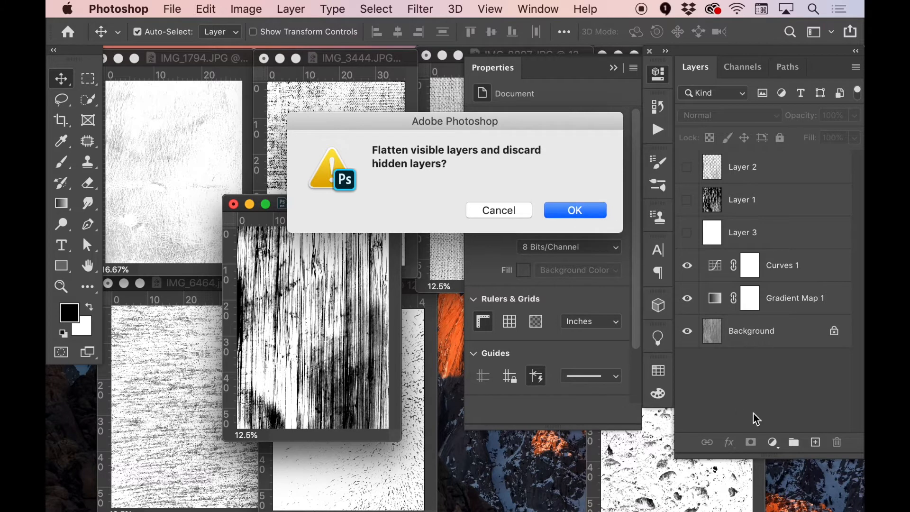
left_click(572, 209)
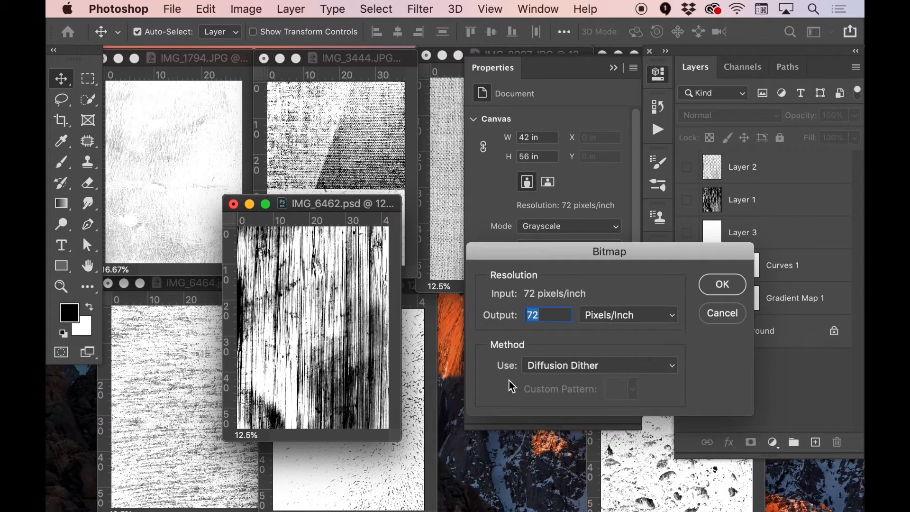
left_click(722, 284)
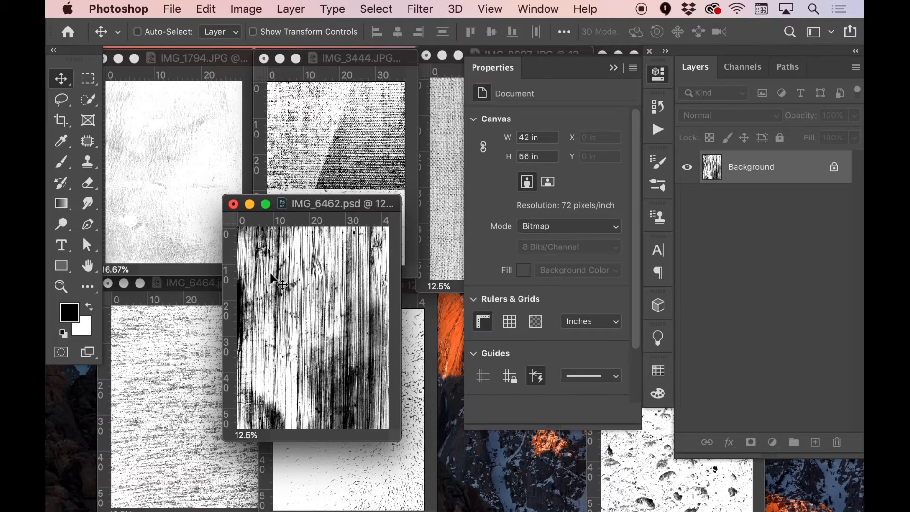
key("super+z")
key("super+z")
key("super+z")
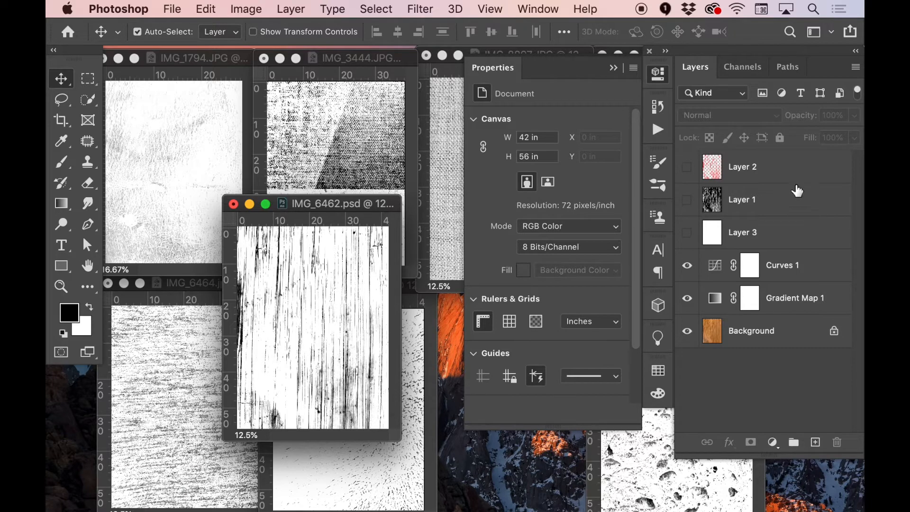
Flatten the layered RGB wood texture IMG_6462.psd into a single Background layer, discarding the hidden layers
left_click(855, 67)
scroll(754, 256, "down", 3)
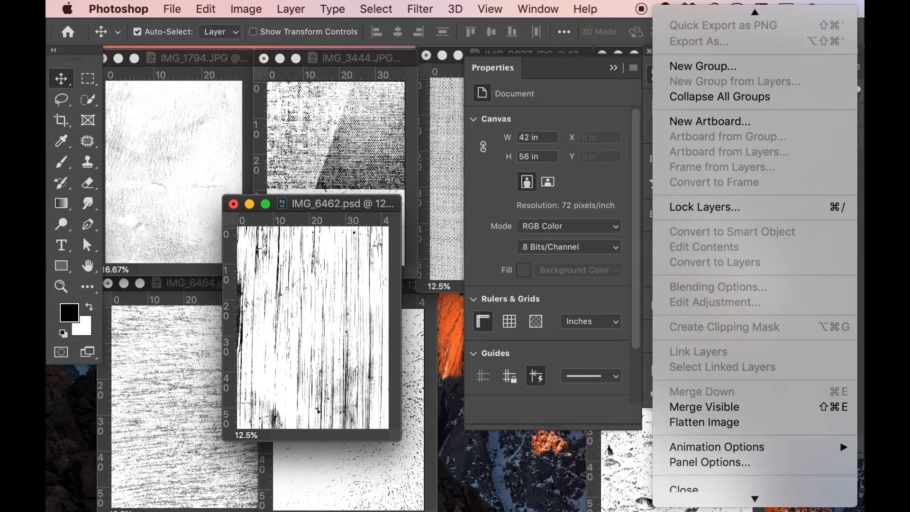
scroll(737, 479, "down", 1)
left_click(758, 416)
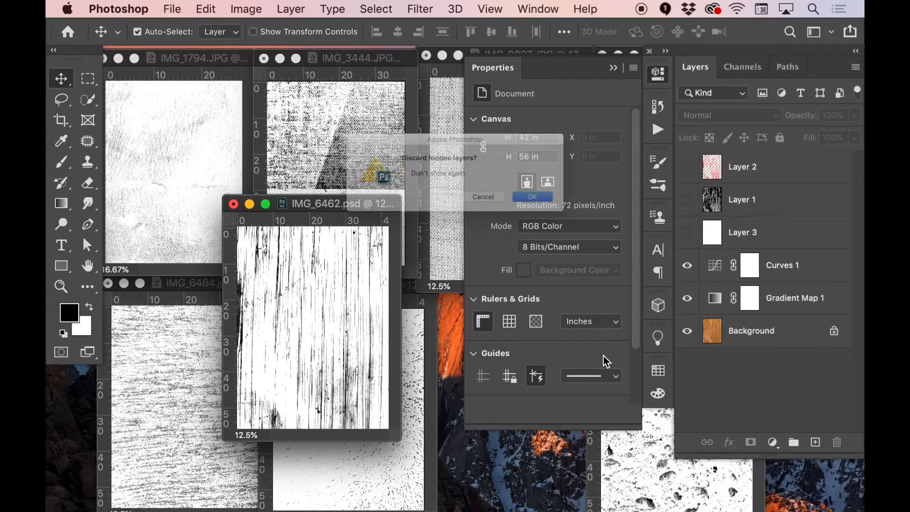
left_click(585, 210)
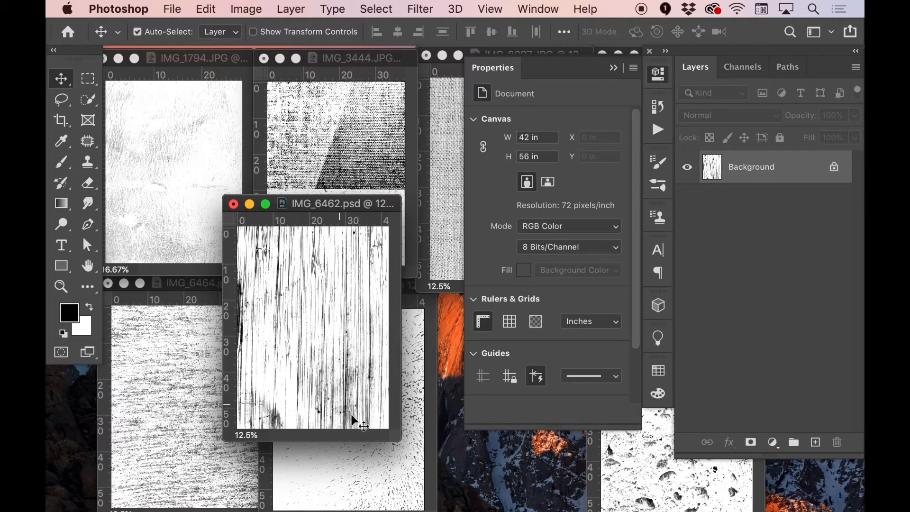
Convert the flattened wood texture to Grayscale mode, discarding the color information, and compare it with the RGB version by undoing and redoing
key("super+equal")
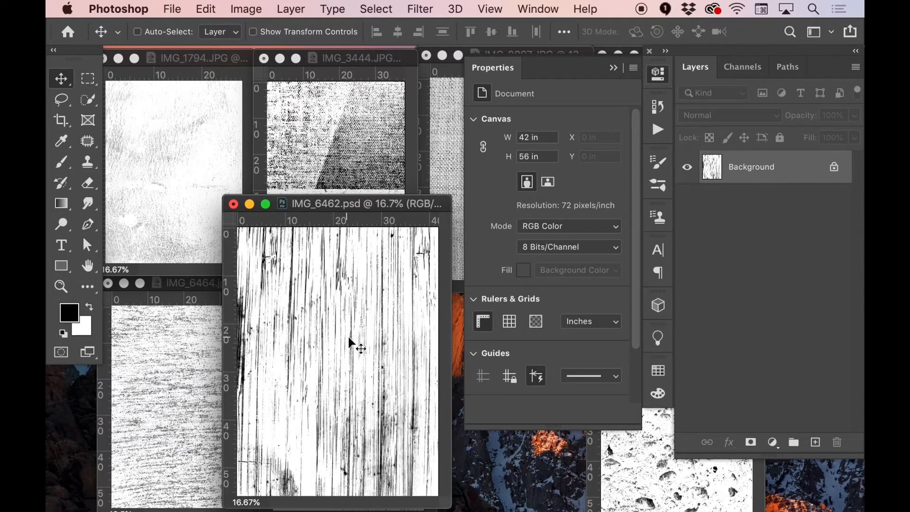
key("super+equal")
left_click_drag(396, 69, 331, 104)
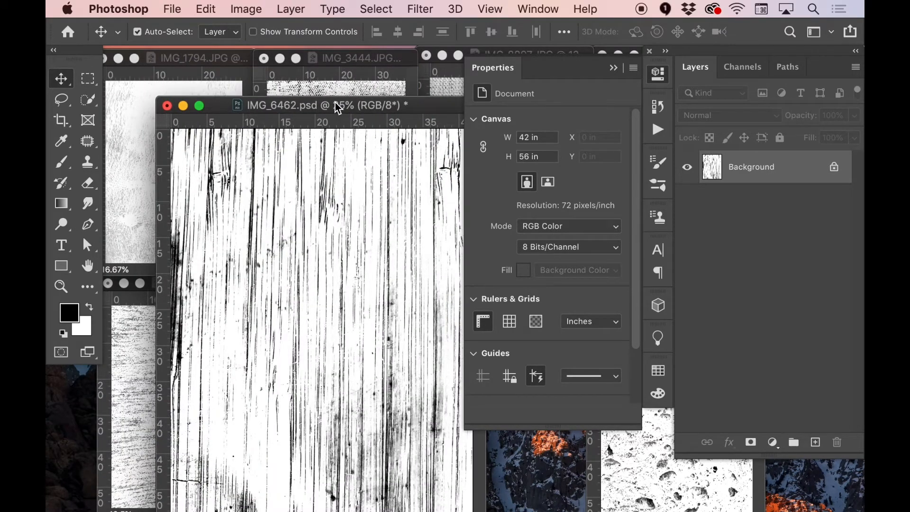
key("super+minus")
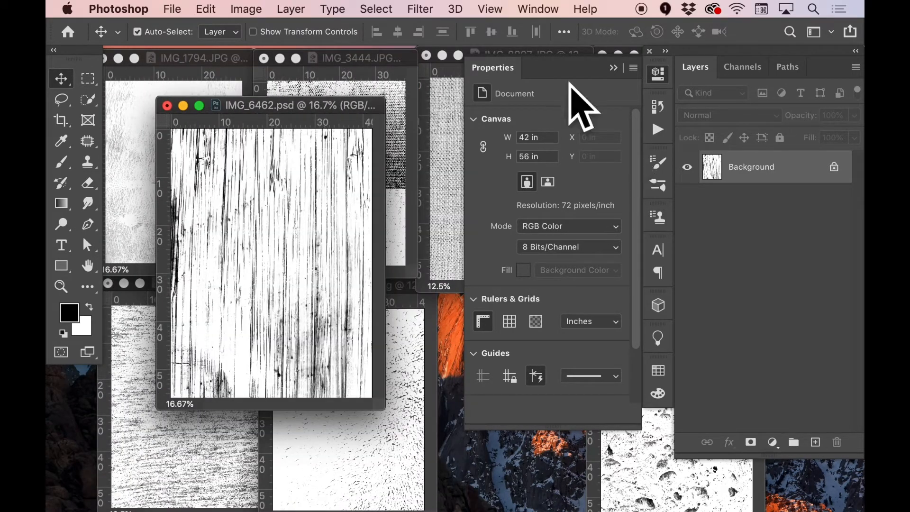
left_click(244, 9)
mouse_move(261, 33)
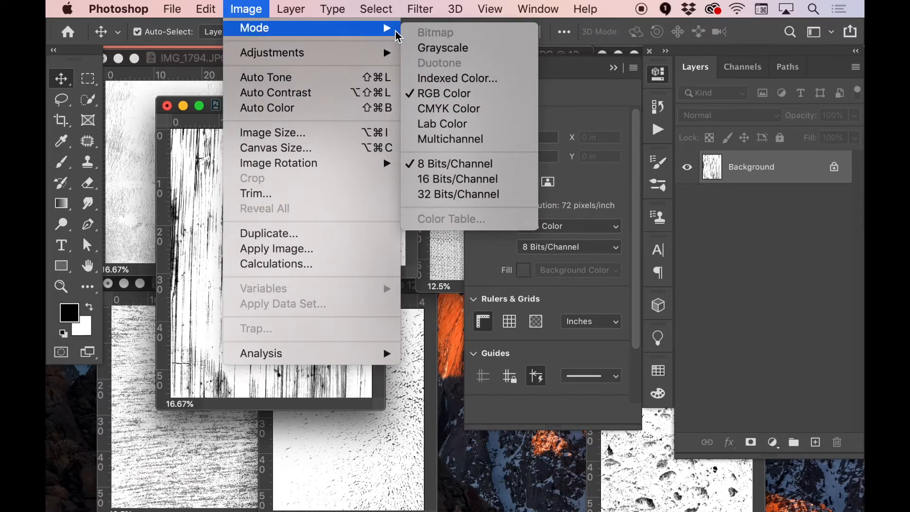
left_click(448, 48)
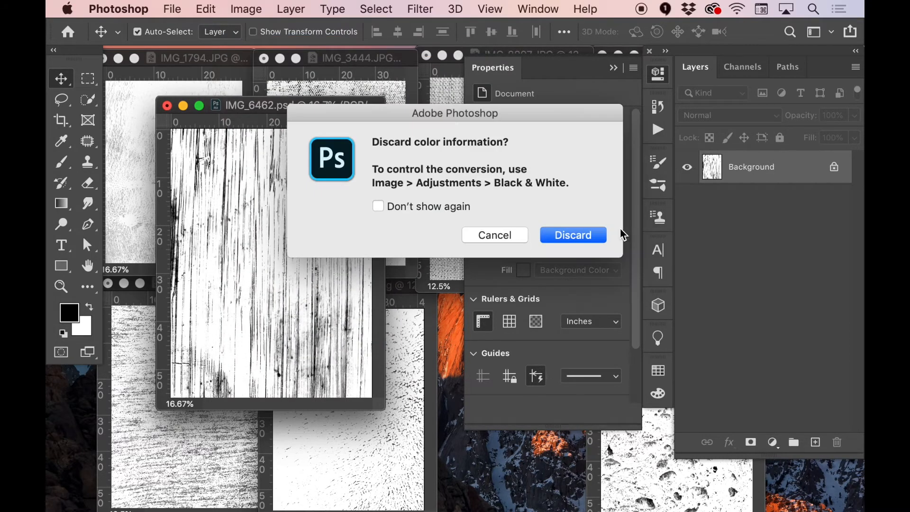
left_click(571, 234)
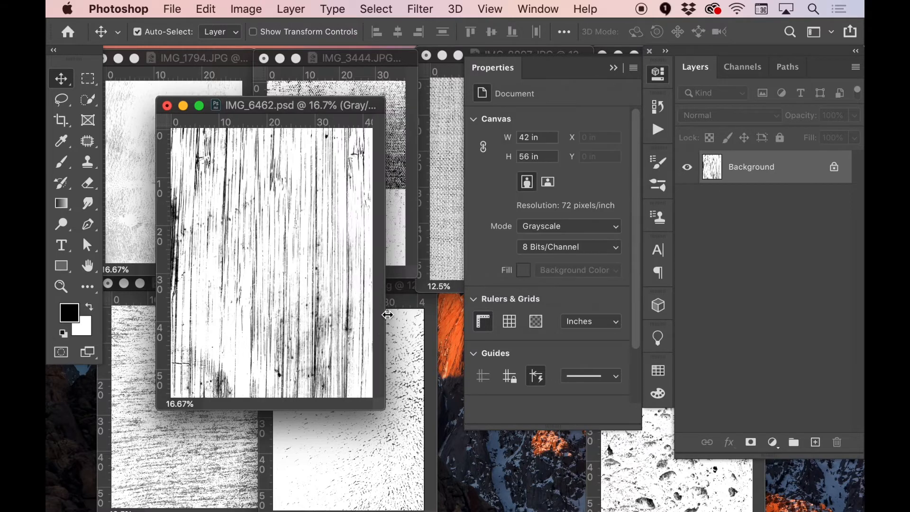
key("super+z")
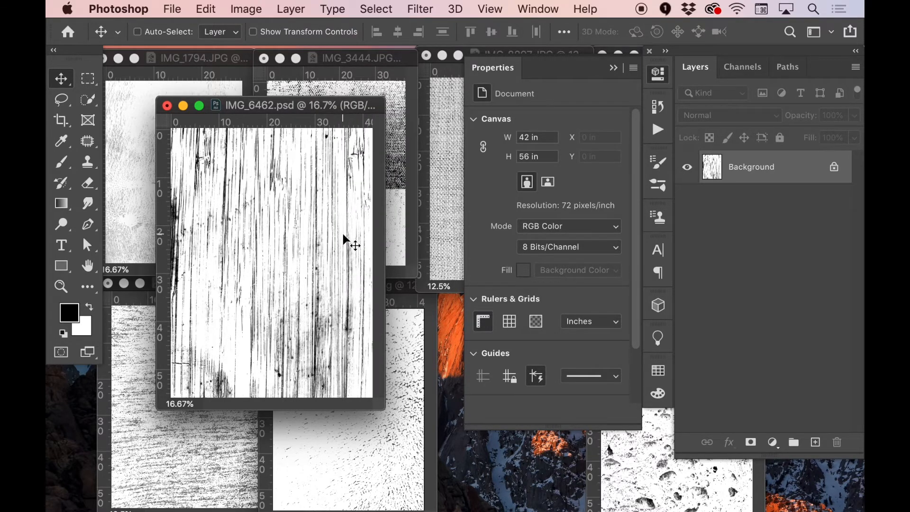
key("super+shift+z")
Convert the grayscale wood texture to Bitmap mode with 72 pixels/inch output and the Diffusion Dither method
left_click(245, 9)
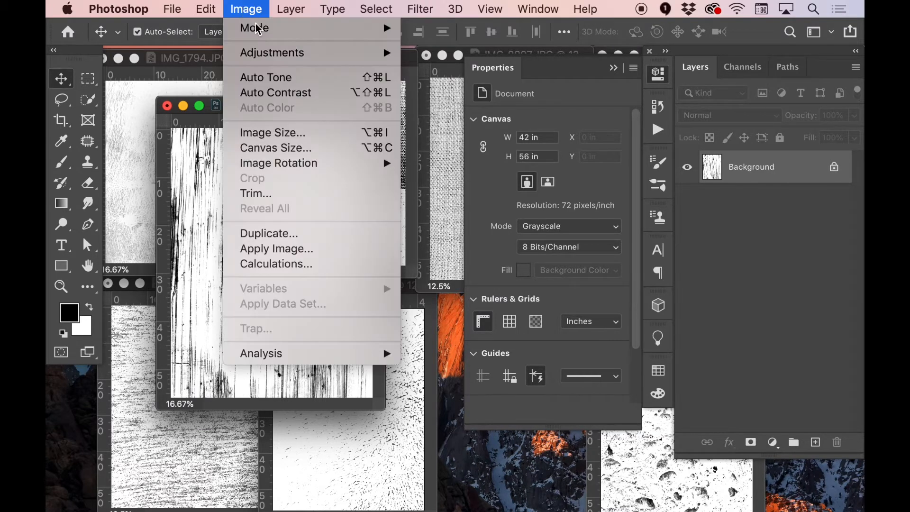
mouse_move(275, 29)
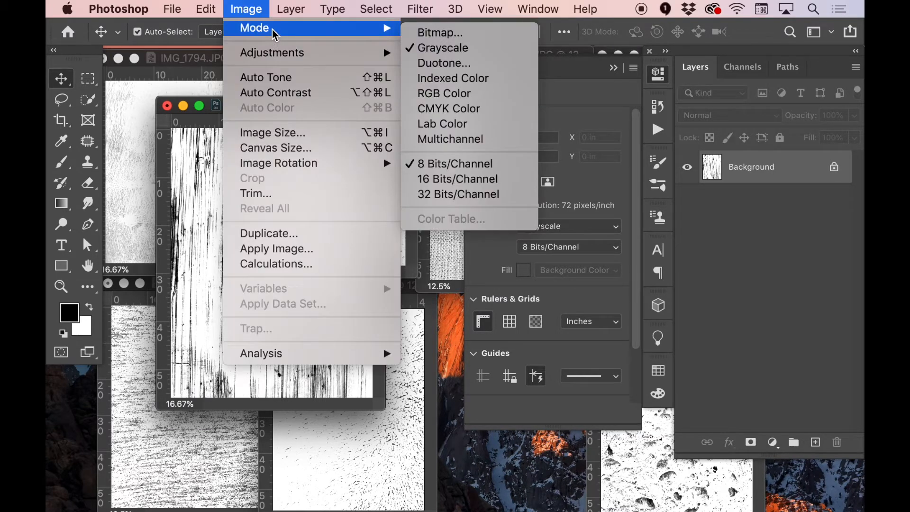
left_click(439, 32)
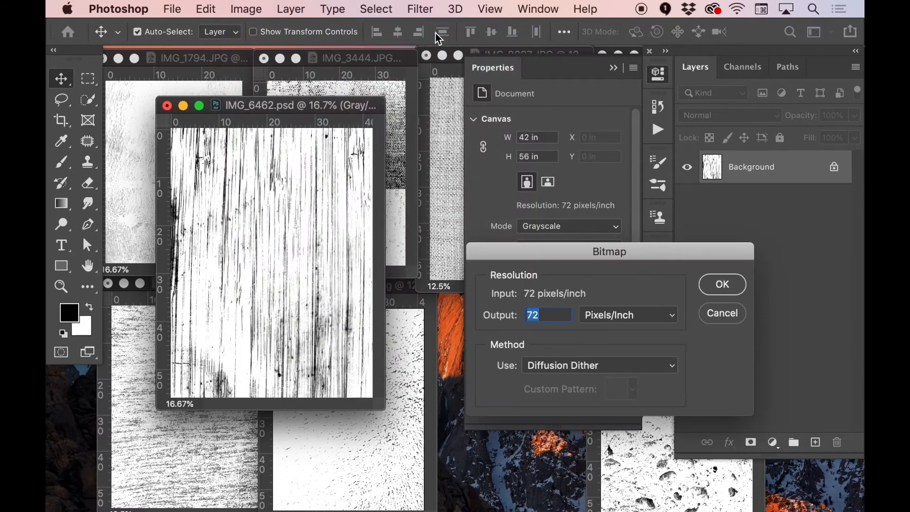
left_click_drag(617, 257, 536, 177)
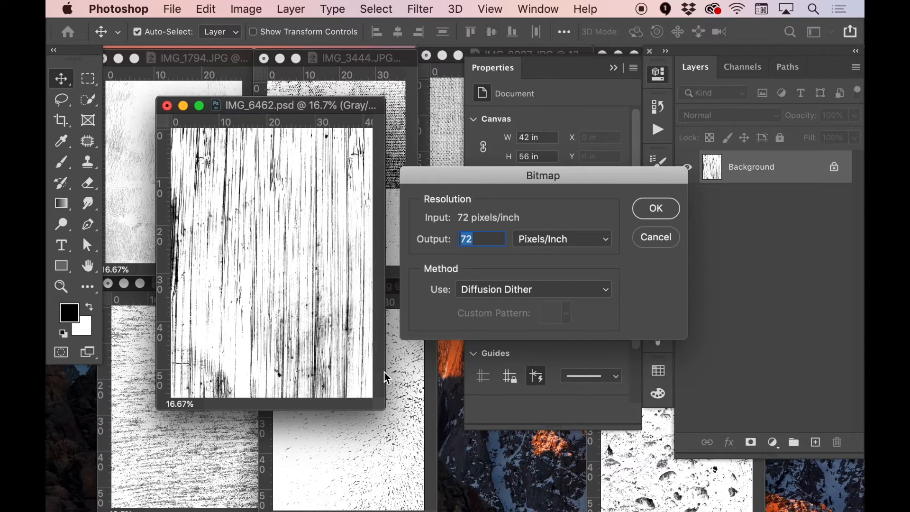
left_click(524, 292)
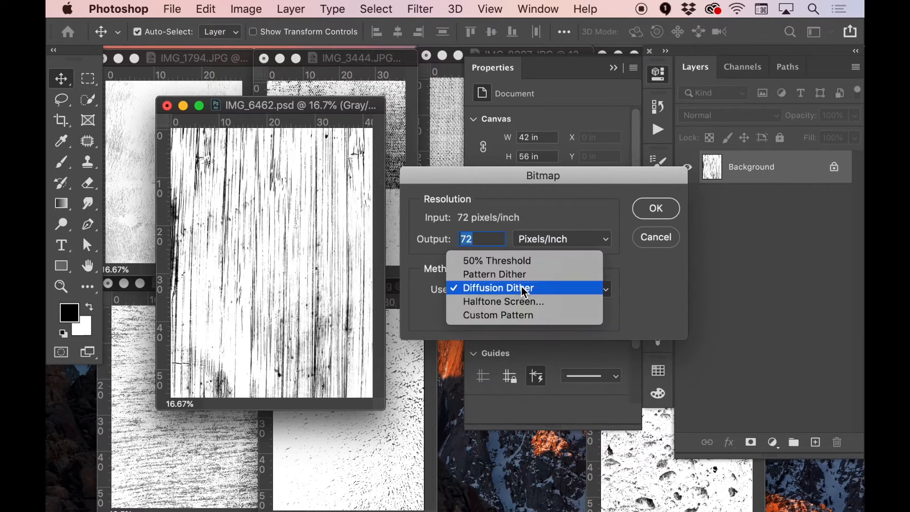
left_click(512, 301)
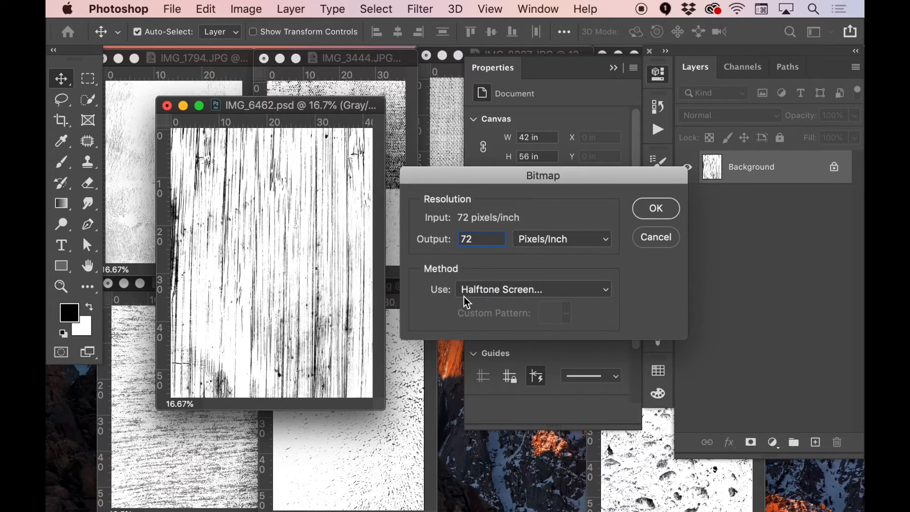
left_click(517, 290)
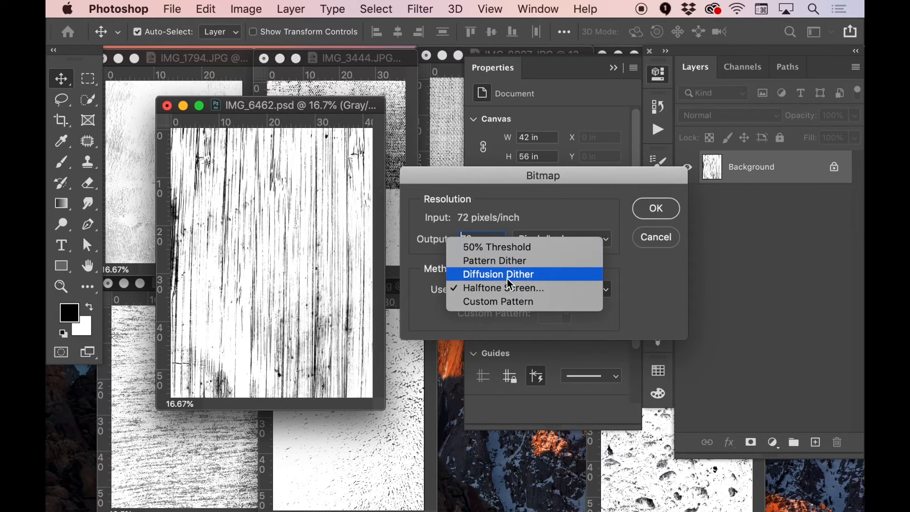
left_click(507, 279)
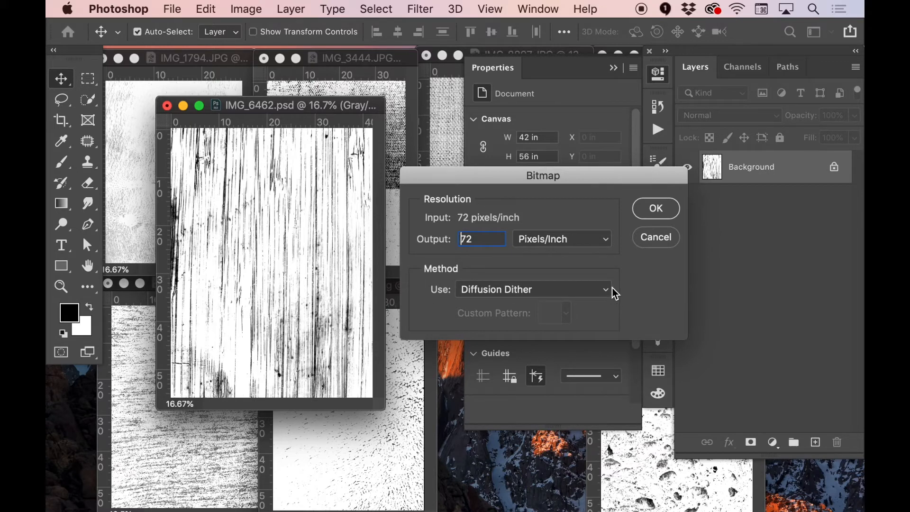
left_click(660, 210)
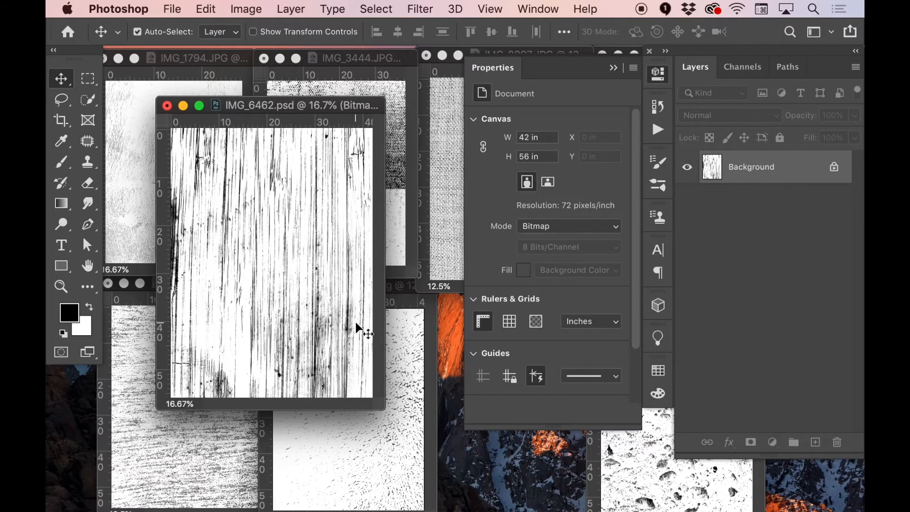
Examine the dithered black-and-white pixels of the bitmap wood texture up close and at full view
key("super+equal")
key("super+equal")
key("super+equal")
key("super+equal")
key("super+equal")
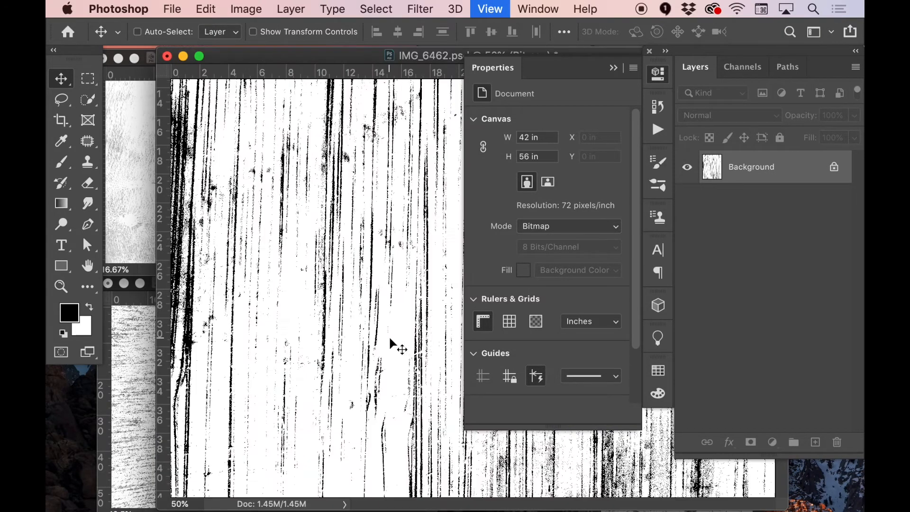
key("super+equal")
key("super+equal")
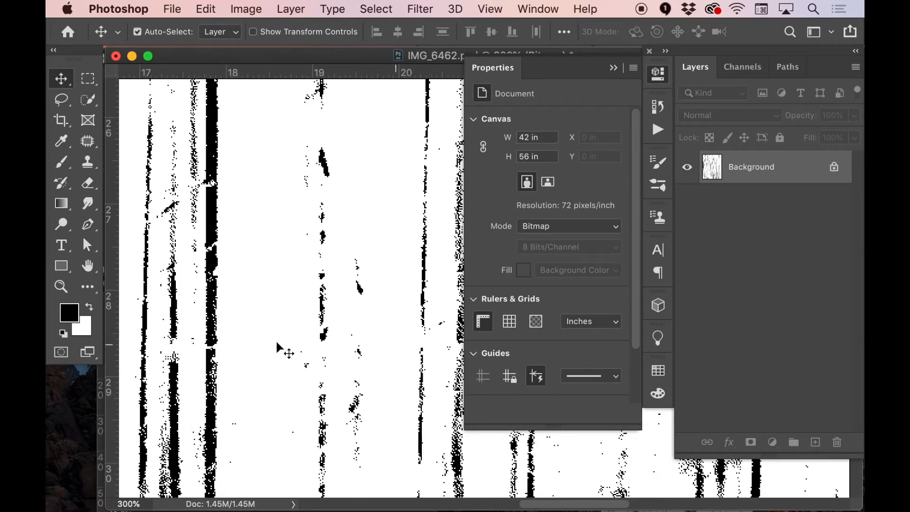
key("super+minus")
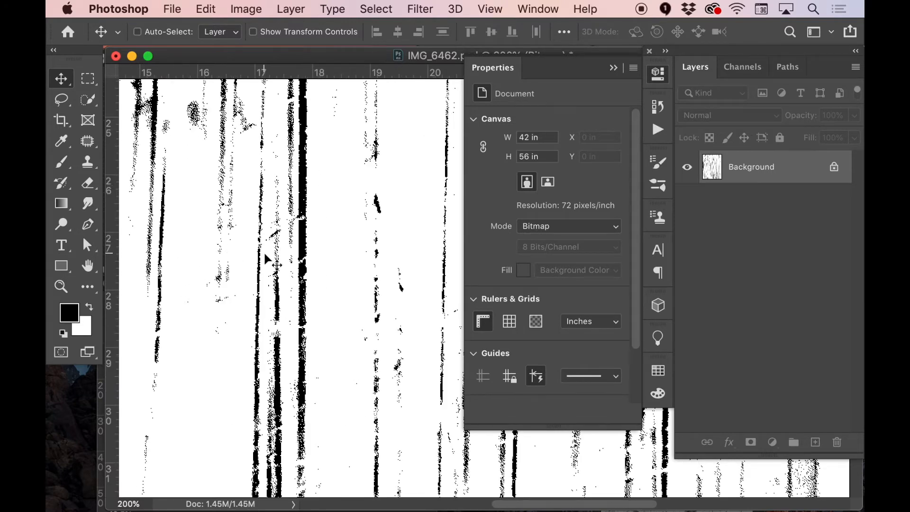
scroll(348, 302, "left", 3)
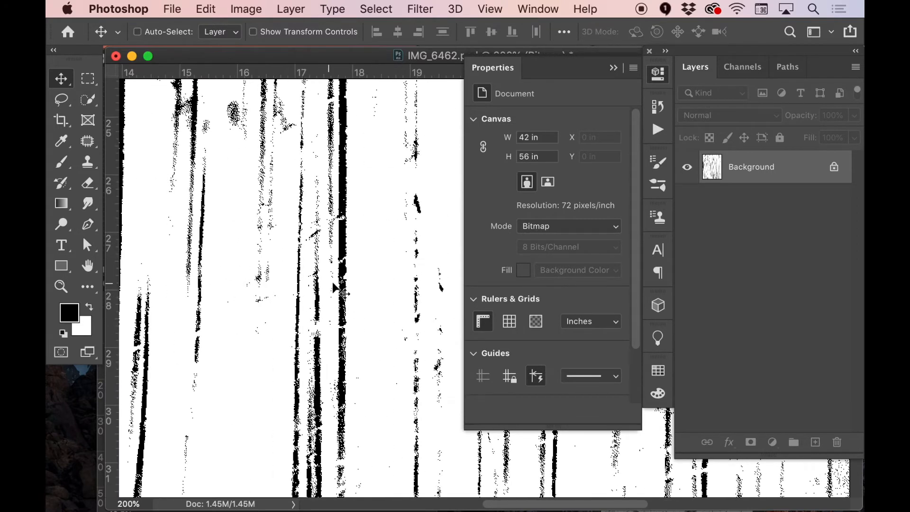
key("super+minus")
key("super+minus")
key("super+minus")
key("super+minus")
key("super+minus")
key("super+minus")
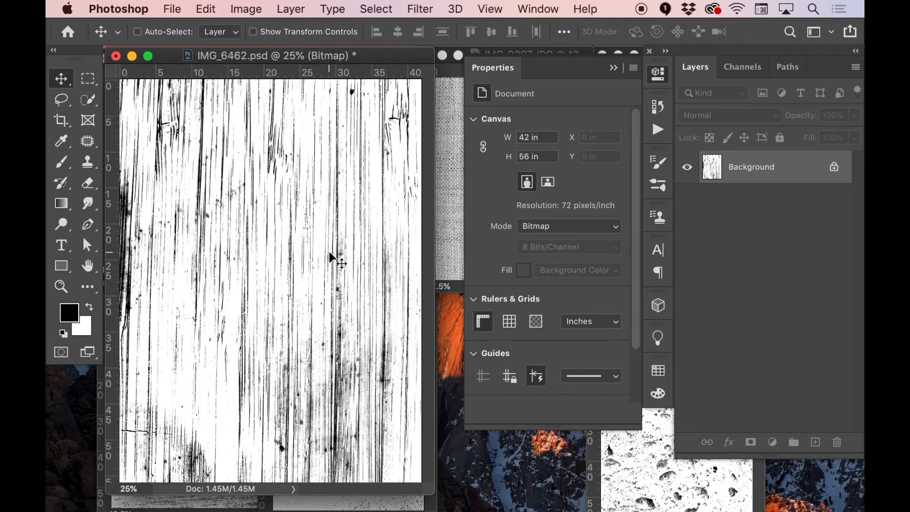
key("super+plus")
left_click_drag(383, 253, 459, 386)
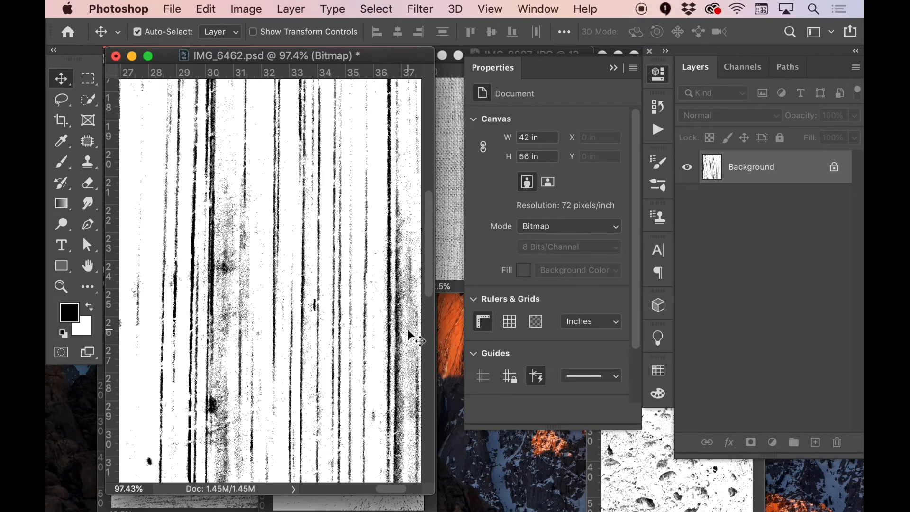
key("super+minus")
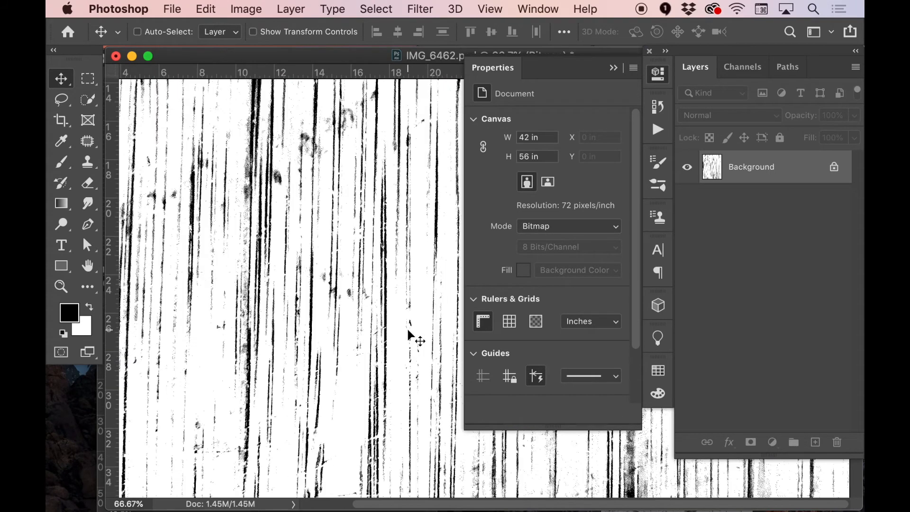
key("super+0")
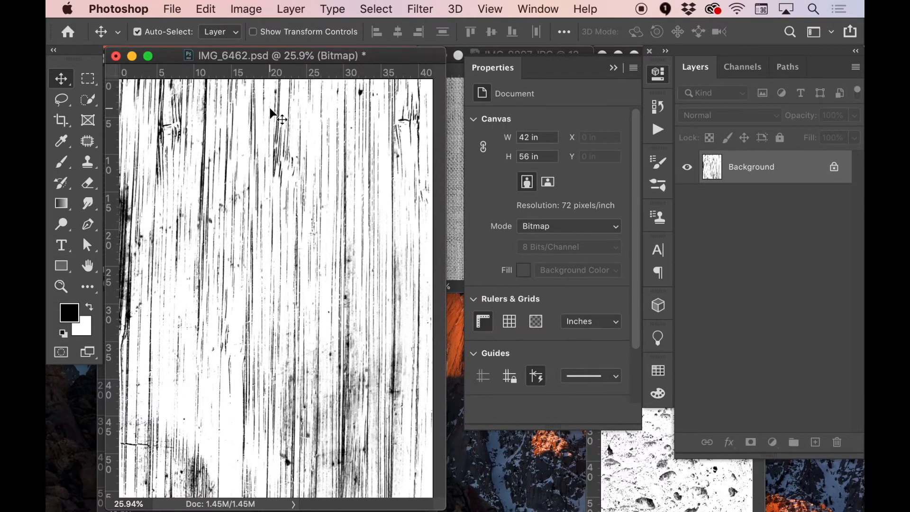
Save the bitmap wood texture on the computer in the textures folder as IMG_6462_A.png, using PNG format with large file size and interlacing
left_click_drag(286, 54, 307, 60)
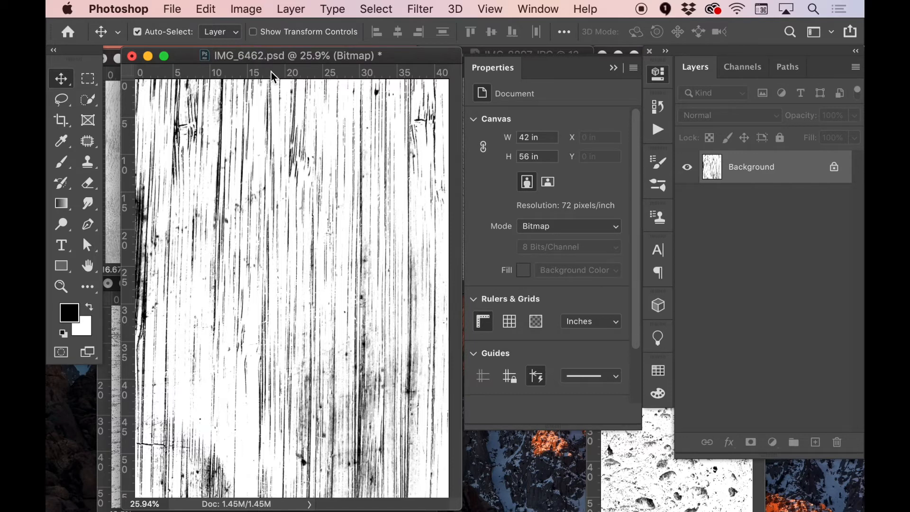
key("super")
key("super+s")
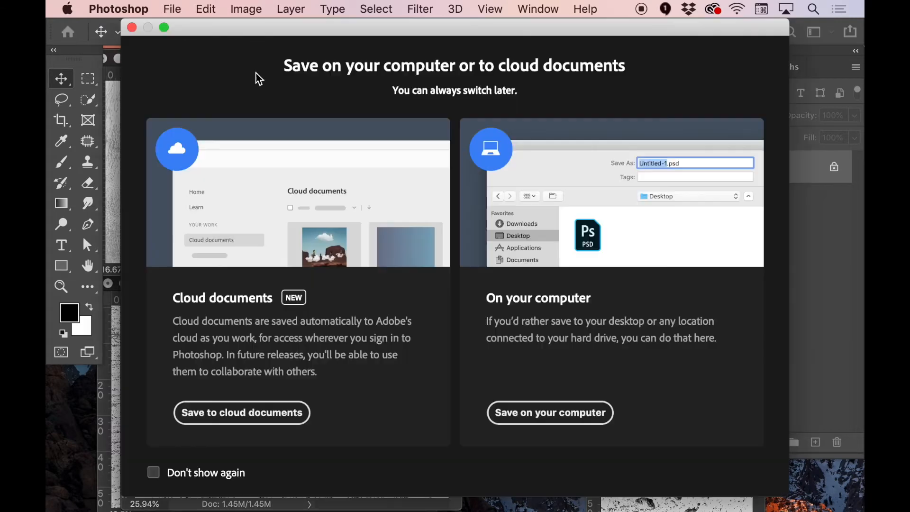
left_click(526, 417)
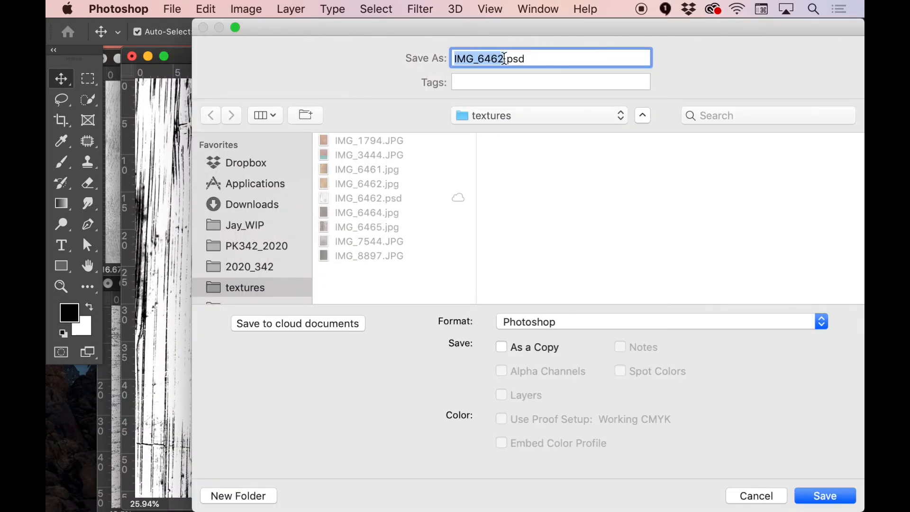
left_click(504, 58)
type("_A")
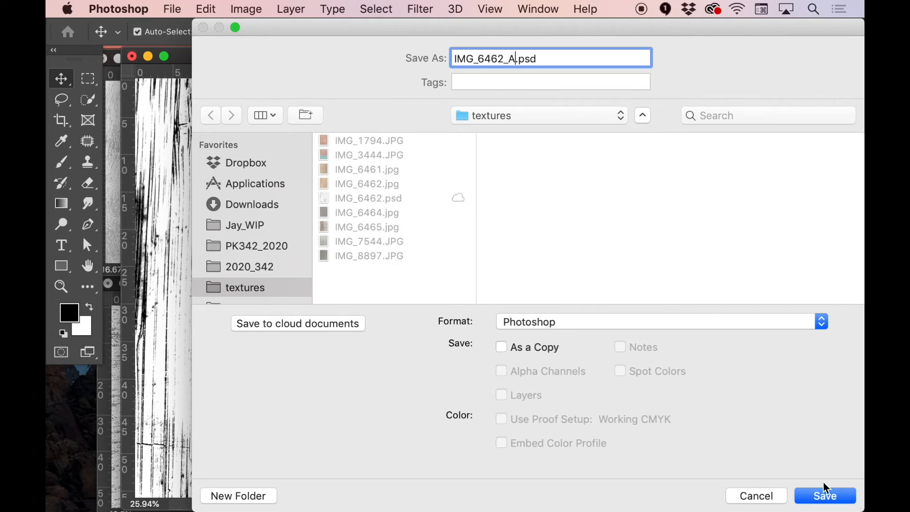
left_click(584, 320)
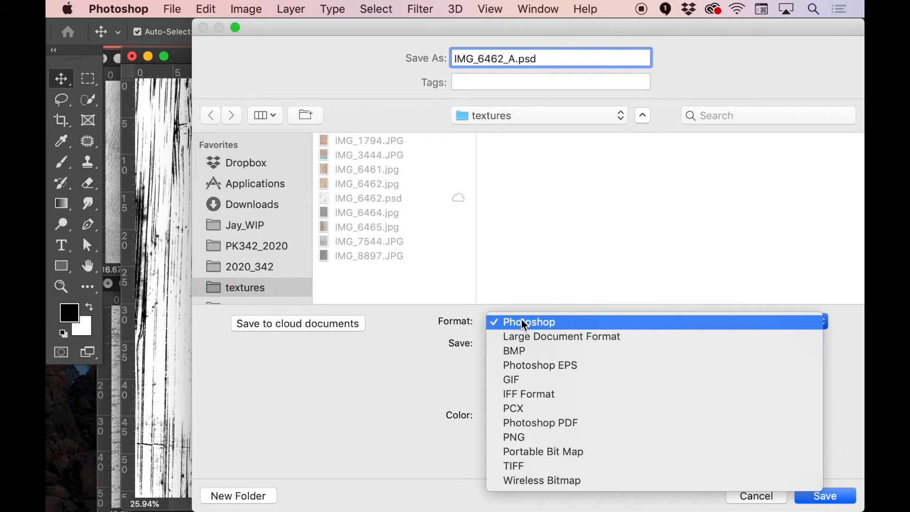
left_click(516, 437)
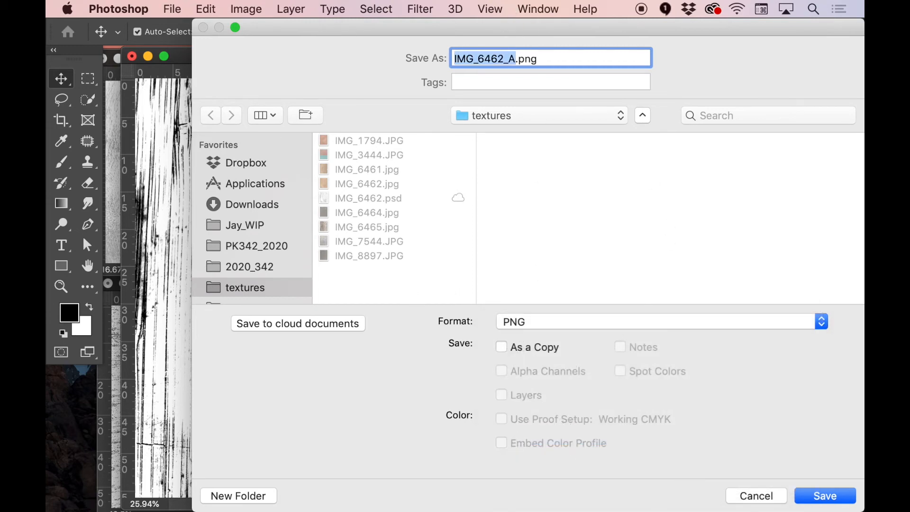
left_click(843, 501)
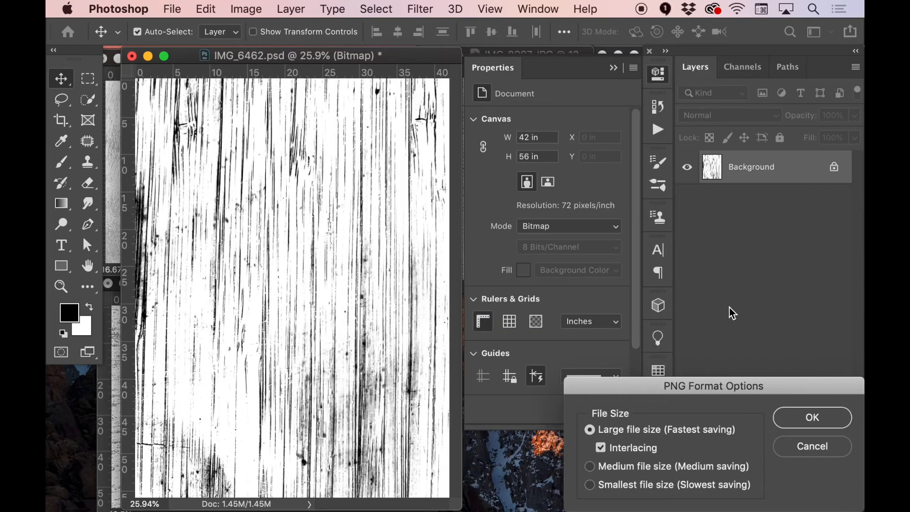
left_click_drag(792, 391, 586, 235)
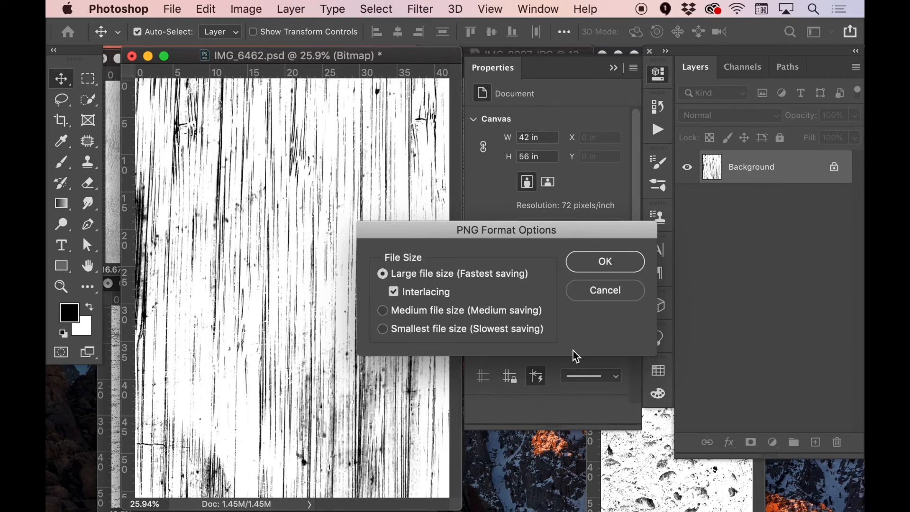
left_click(598, 264)
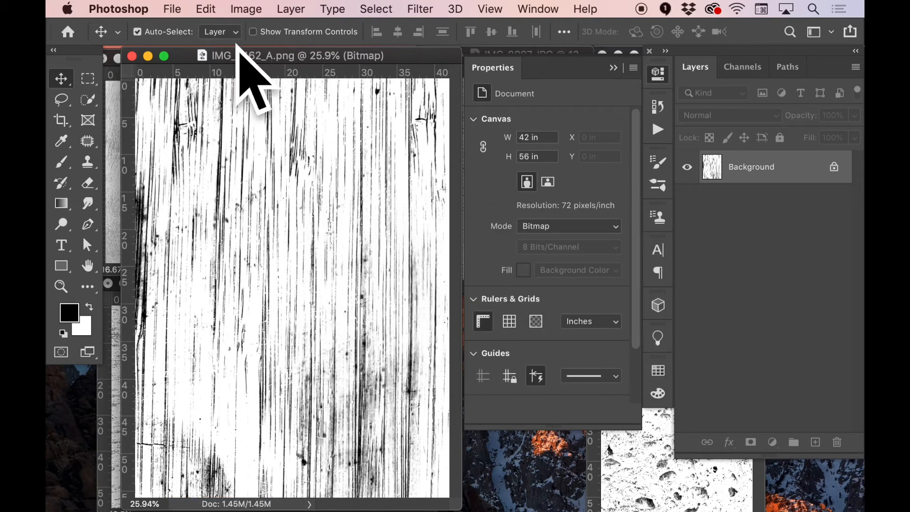
Switch to Adobe Illustrator and go to the empty canvas beside the artboard of Vector Smart Object.ai
key("super+Tab")
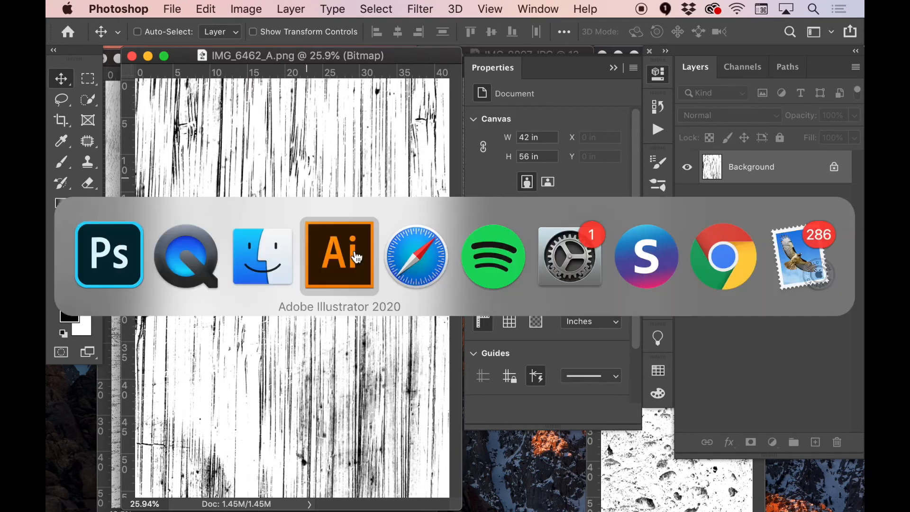
left_click(368, 285)
mouse_move(503, 177)
left_mouse_down()
mouse_move(325, 185)
mouse_move(246, 175)
left_mouse_up()
left_click_drag(383, 220, 254, 212)
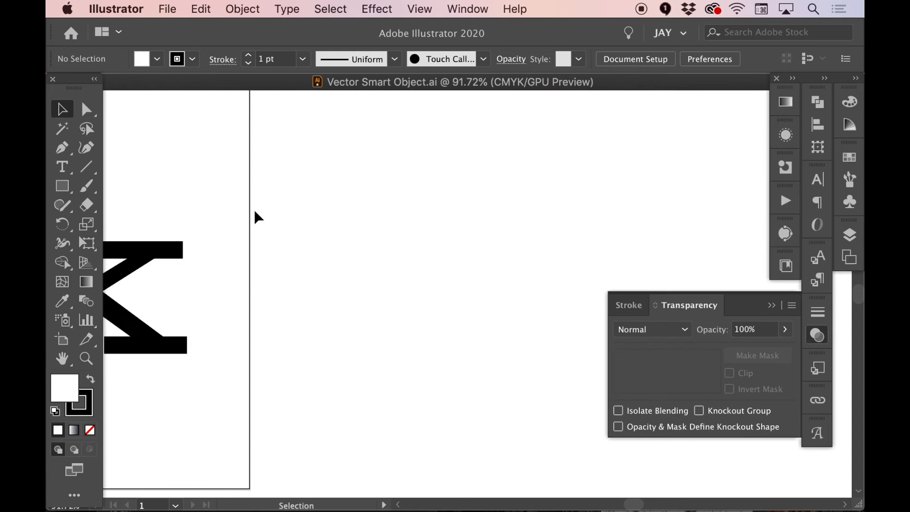
Place IMG_6462_A.png from the textures folder as a linked image at its original size beside the artboard, and remove it
key("super")
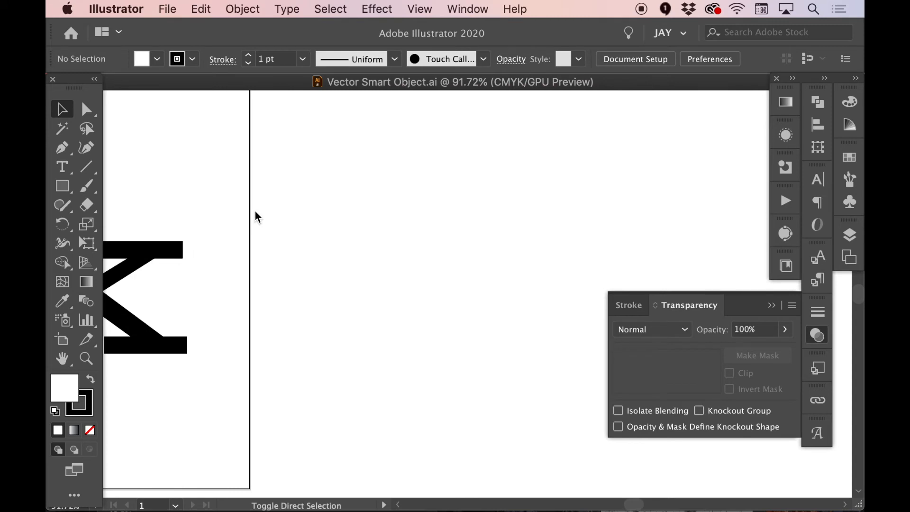
key("super+shift+p")
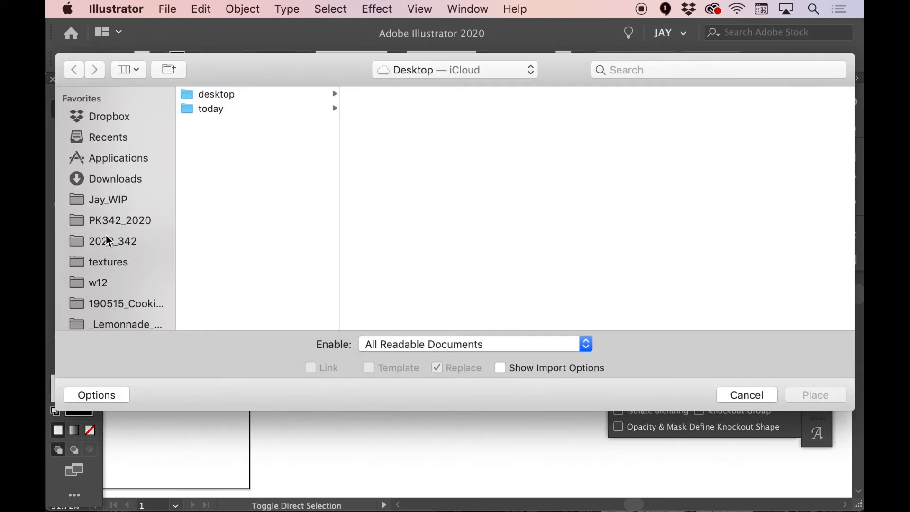
left_click(102, 263)
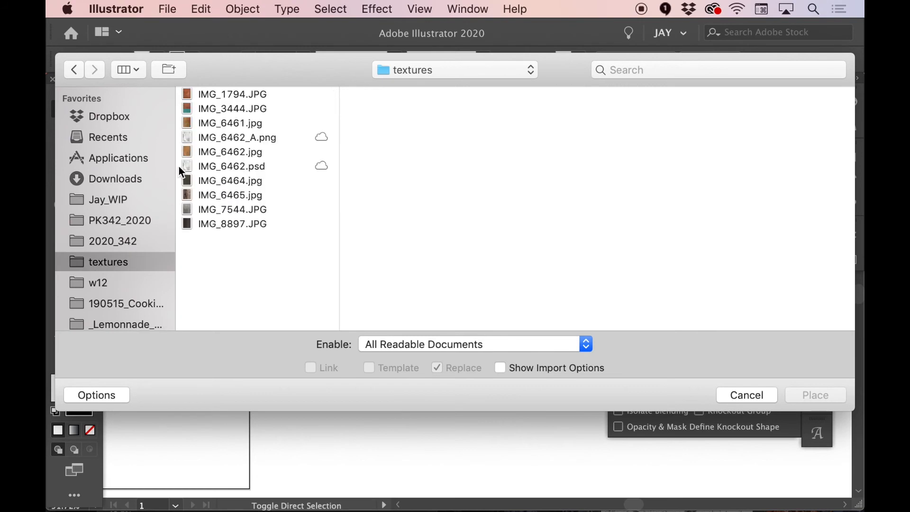
left_click(227, 137)
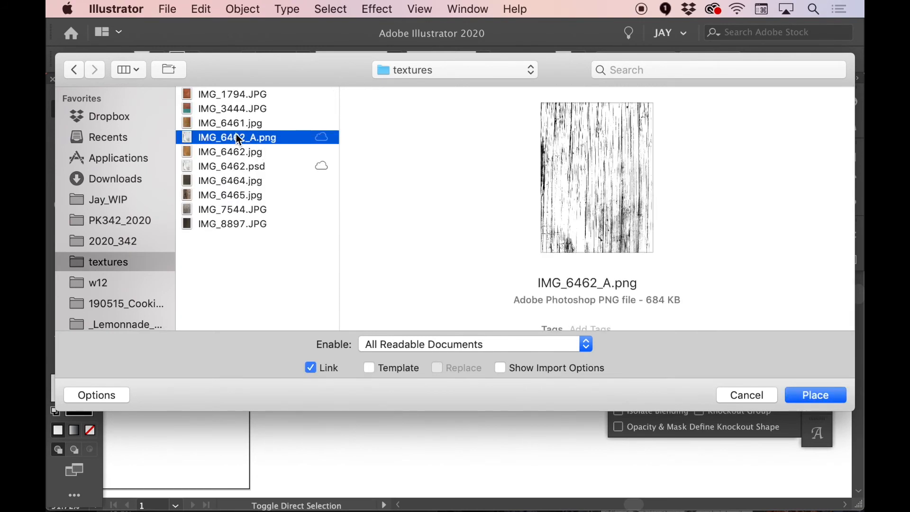
left_click(809, 396)
left_click(293, 162)
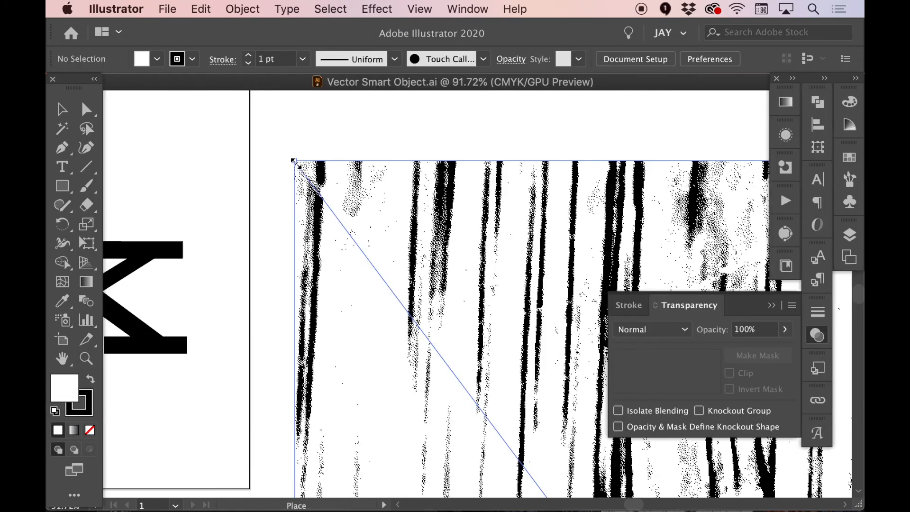
key("super+x")
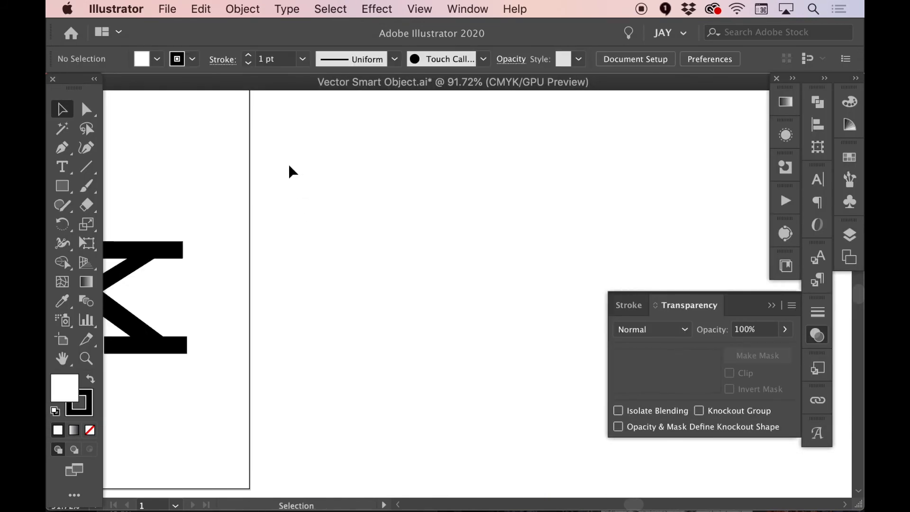
Place IMG_6462_A.png as a linked image beside the artboard, scaled to about 10% of its original size
key("super+shift+p")
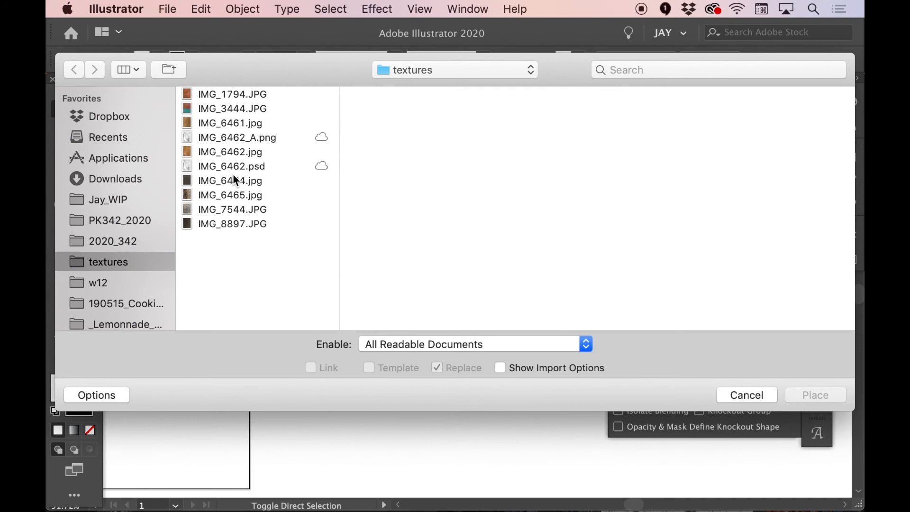
left_click(237, 140)
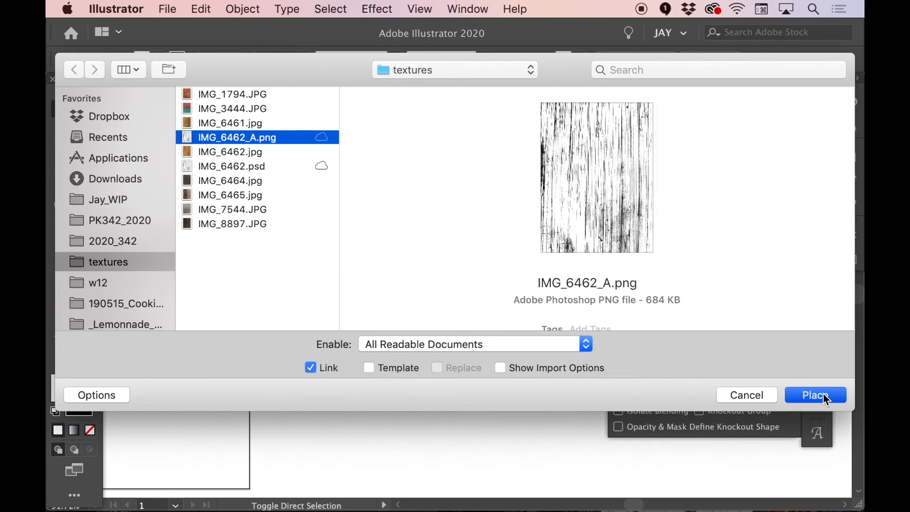
left_click(813, 395)
left_click_drag(279, 123, 575, 456)
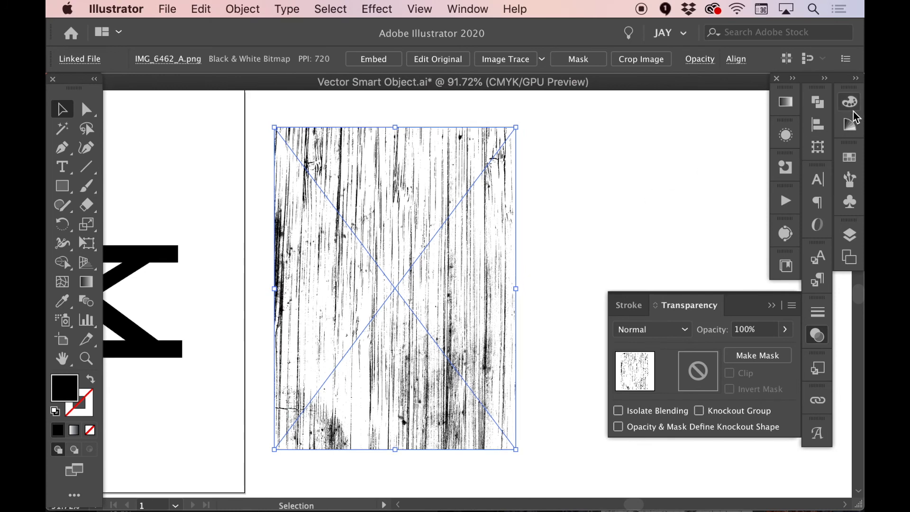
Recolor the placed bitmap texture with a magenta fill of C 22.75, M 83.53, Y 0, K 0
left_click(848, 159)
left_click(850, 101)
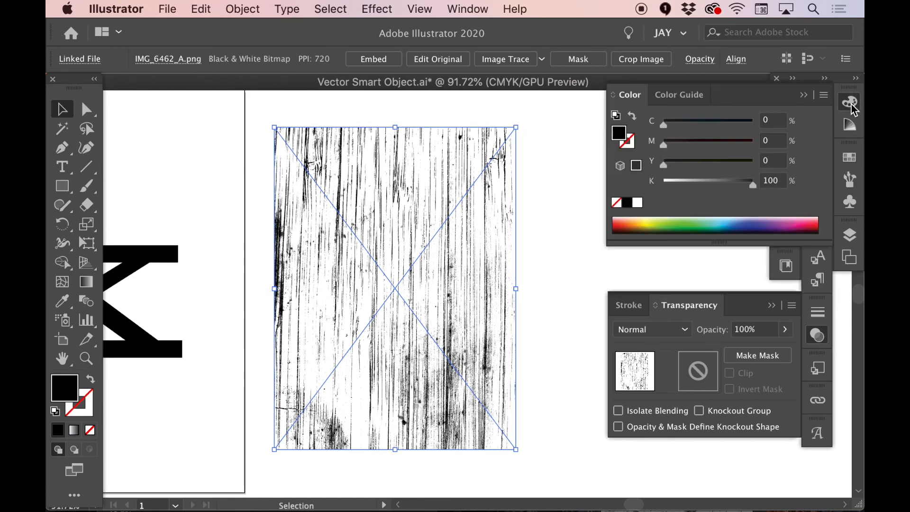
left_click(785, 225)
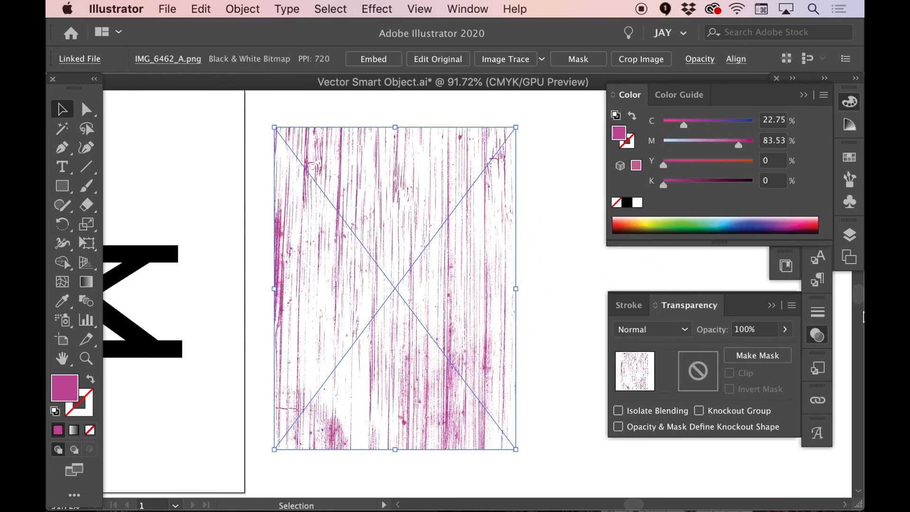
Check the link details of the placed texture, deselect it, and view it beside the lettering artwork
left_click(824, 404)
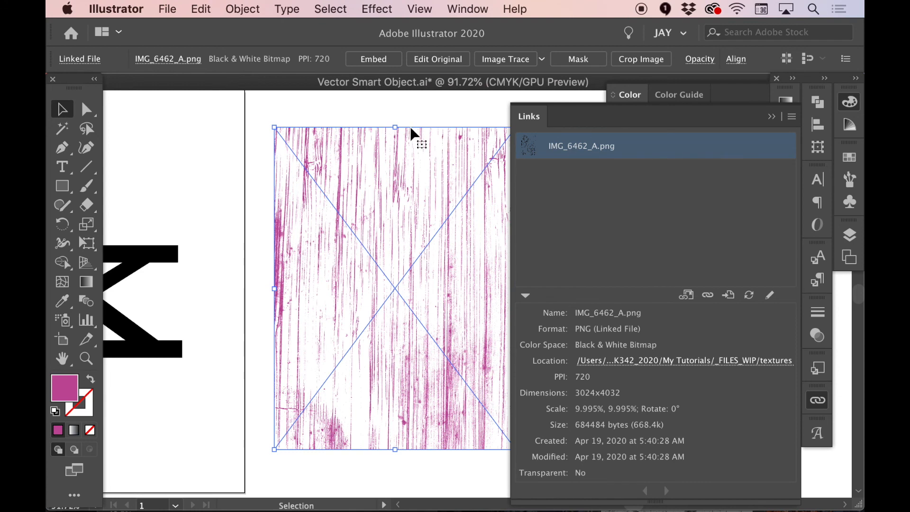
left_click(398, 117)
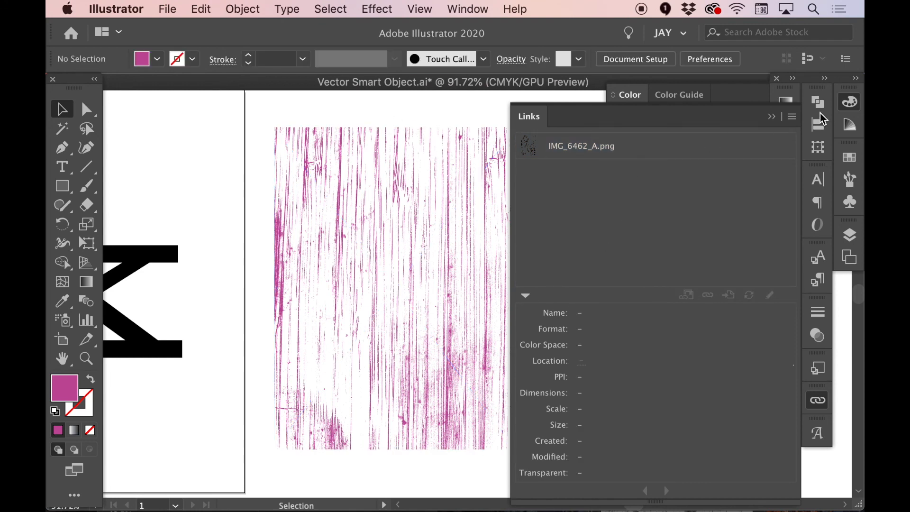
left_click(817, 400)
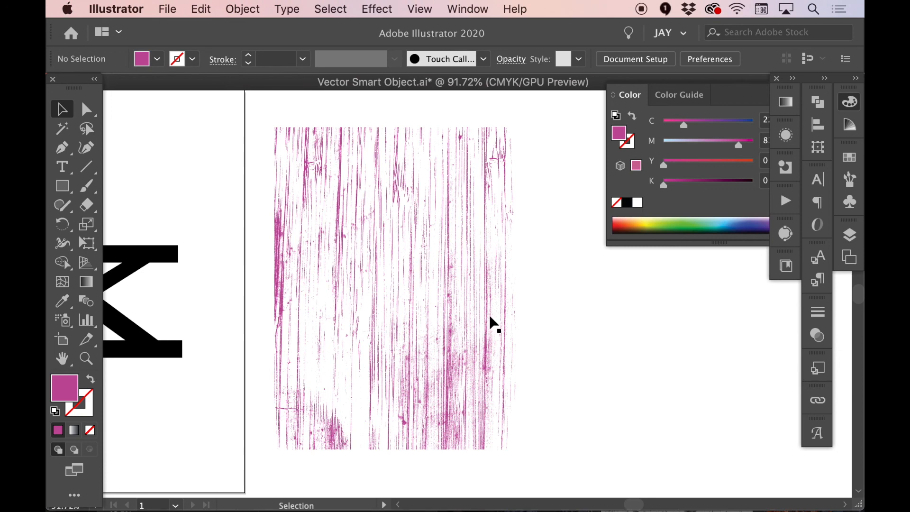
scroll(490, 319, "left", 5)
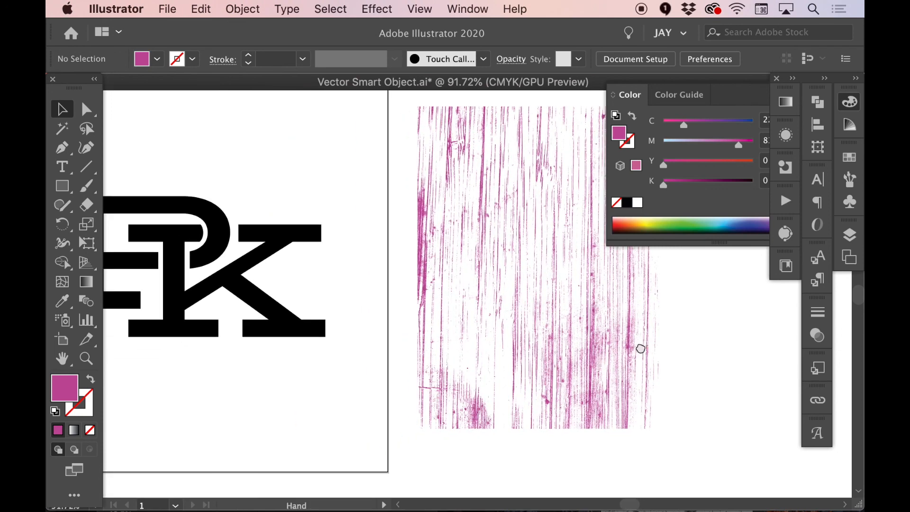
left_click_drag(640, 349, 488, 361)
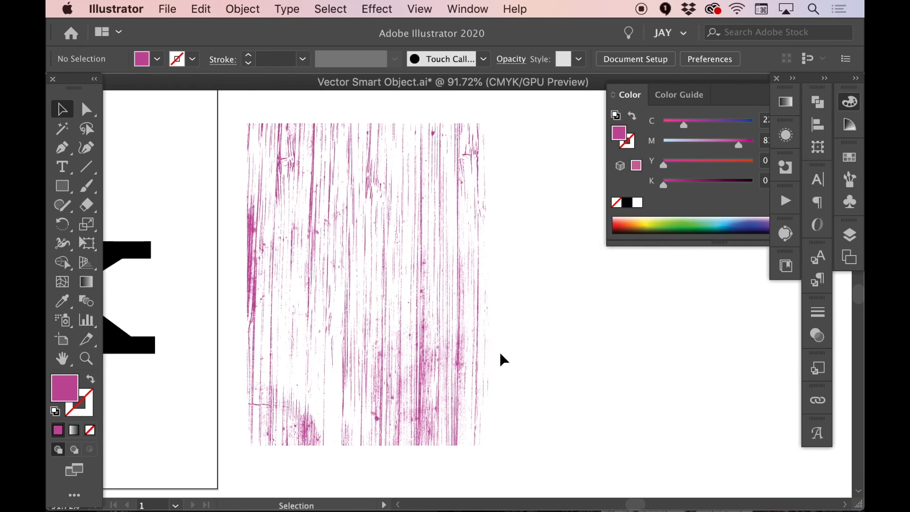